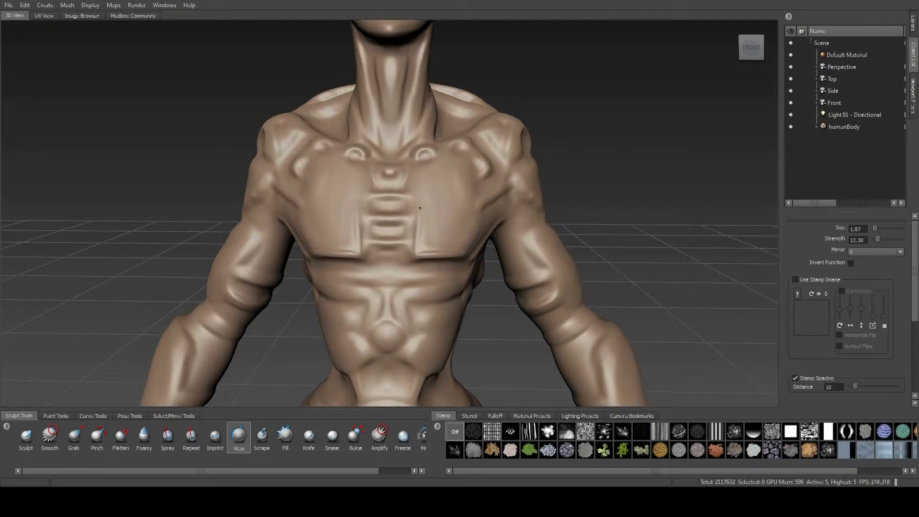
Step: Scroll the Wax brush panel to Steady Stroke, Snap to Curve and Buildup, then wax the chest
scroll(796, 354, "down", 4)
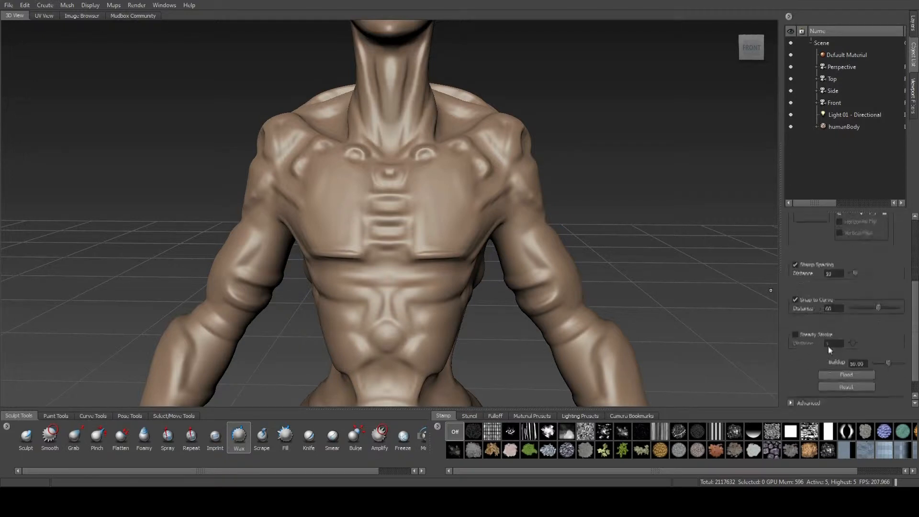
mouse_move(413, 254)
left_mouse_down()
mouse_move(423, 182)
mouse_move(407, 147)
mouse_move(427, 139)
mouse_move(446, 153)
mouse_move(487, 151)
mouse_move(472, 223)
mouse_move(479, 240)
left_mouse_up()
Step: Continue the chest ridge and lay wax along the shoulder and its lower crease
left_click_drag(499, 211, 451, 273)
left_click_drag(694, 215, 615, 197, "alt")
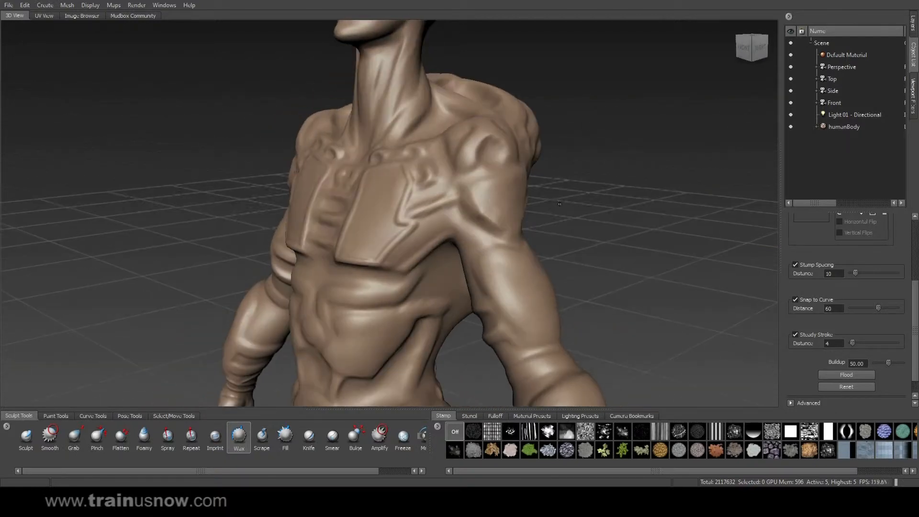
mouse_move(473, 207)
left_mouse_down()
mouse_move(496, 228)
mouse_move(539, 241)
left_mouse_up()
left_click_drag(481, 183, 547, 171)
mouse_move(548, 170)
left_mouse_down("alt")
mouse_move(373, 188)
mouse_move(419, 187)
mouse_move(419, 217)
mouse_move(388, 233)
left_mouse_up("alt")
mouse_move(366, 262)
left_mouse_down()
mouse_move(360, 245)
mouse_move(369, 241)
mouse_move(329, 244)
mouse_move(354, 228)
left_mouse_up()
mouse_move(588, 230)
left_mouse_down("alt")
mouse_move(722, 229)
mouse_move(632, 228)
mouse_move(684, 228)
mouse_move(433, 197)
mouse_move(434, 162)
mouse_move(454, 178)
mouse_move(471, 172)
mouse_move(479, 193)
mouse_move(474, 203)
mouse_move(431, 170)
left_mouse_up("alt")
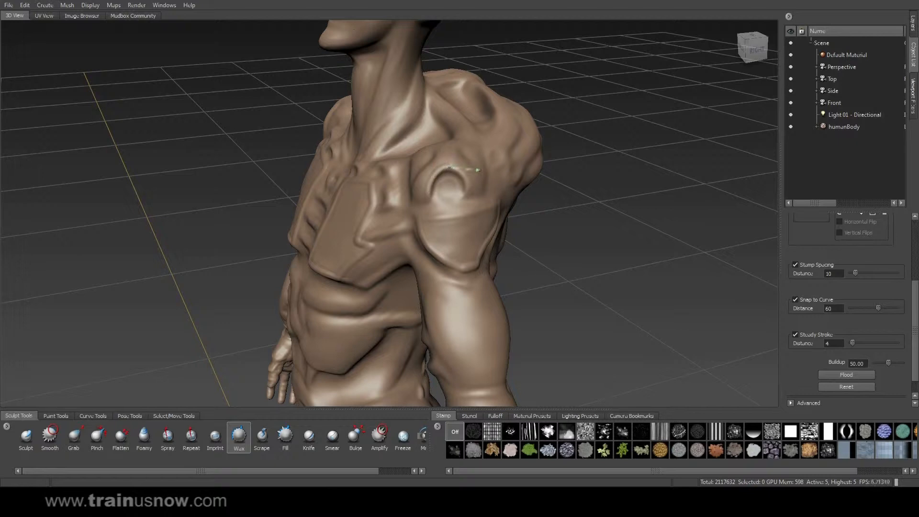
Step: Carve the curved notch above the upper arm and build up the shoulder plate ridges
mouse_move(481, 191)
left_mouse_down()
mouse_move(460, 222)
mouse_move(378, 177)
mouse_move(511, 142)
mouse_move(497, 142)
mouse_move(520, 162)
mouse_move(472, 196)
mouse_move(530, 190)
left_mouse_up()
mouse_move(586, 211)
left_mouse_down("alt")
mouse_move(483, 179)
mouse_move(539, 190)
mouse_move(593, 222)
left_mouse_up("alt")
mouse_move(486, 150)
left_mouse_down()
mouse_move(516, 158)
mouse_move(525, 175)
mouse_move(503, 193)
left_mouse_up()
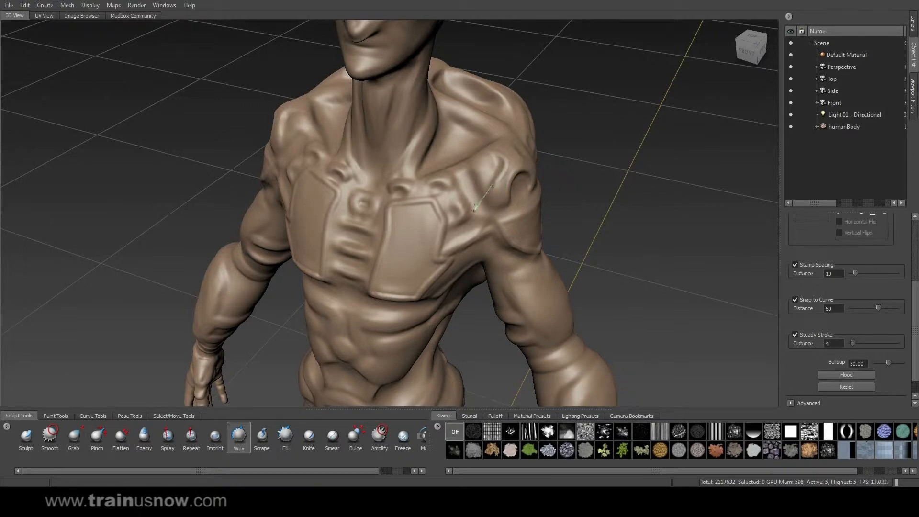
left_click_drag(503, 233, 538, 192)
mouse_move(593, 229)
left_mouse_down("alt")
mouse_move(391, 190)
mouse_move(393, 177)
mouse_move(378, 218)
mouse_move(422, 228)
left_mouse_up("alt")
mouse_move(409, 230)
left_mouse_down()
mouse_move(404, 266)
mouse_move(374, 245)
left_mouse_up()
left_click_drag(569, 216, 617, 220, "alt")
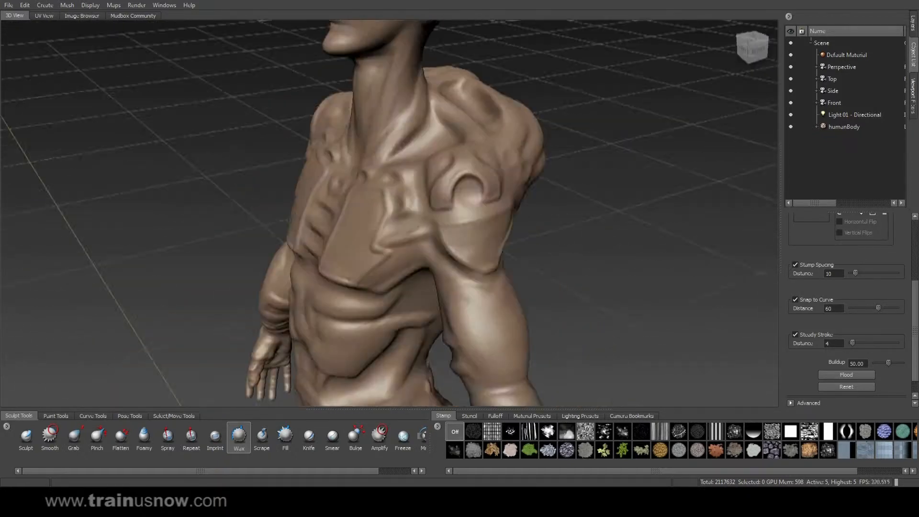
left_click_drag(411, 224, 461, 219, "alt")
Step: Lay three horizontal wax lines across the chest plate and a ridge on the upper chest
right_click_drag(461, 219, 493, 222, "alt")
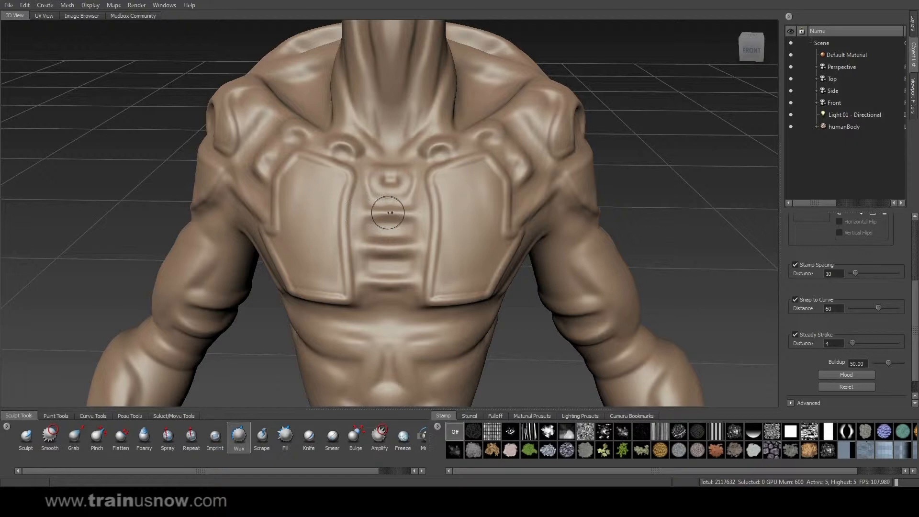
left_click_drag(348, 212, 393, 213)
left_click_drag(350, 246, 461, 249)
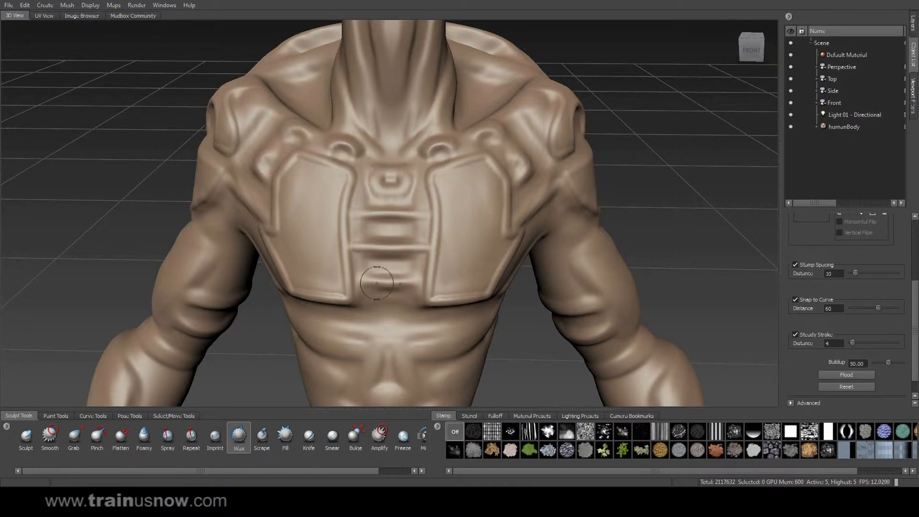
left_click_drag(352, 279, 459, 279)
mouse_move(372, 201)
left_mouse_down()
mouse_move(439, 198)
mouse_move(425, 150)
mouse_move(373, 157)
left_mouse_up()
Step: Wax the upper chest, the trapezius ridge and down the shoulder groove
mouse_move(639, 156)
left_mouse_down("alt")
mouse_move(621, 148)
mouse_move(615, 186)
left_mouse_up("alt")
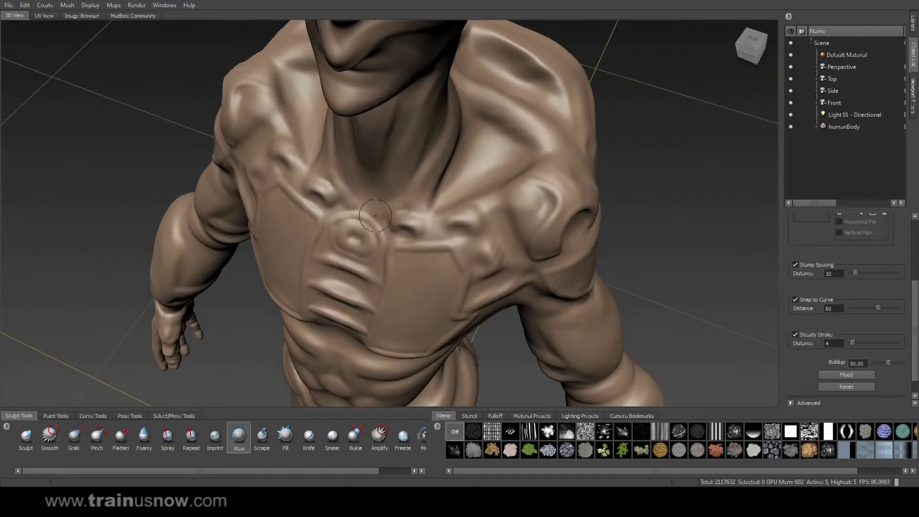
mouse_move(399, 208)
left_mouse_down()
mouse_move(455, 210)
mouse_move(542, 177)
left_mouse_up()
mouse_move(568, 173)
left_mouse_down("alt")
mouse_move(462, 127)
mouse_move(514, 196)
mouse_move(517, 232)
mouse_move(506, 249)
left_mouse_up("alt")
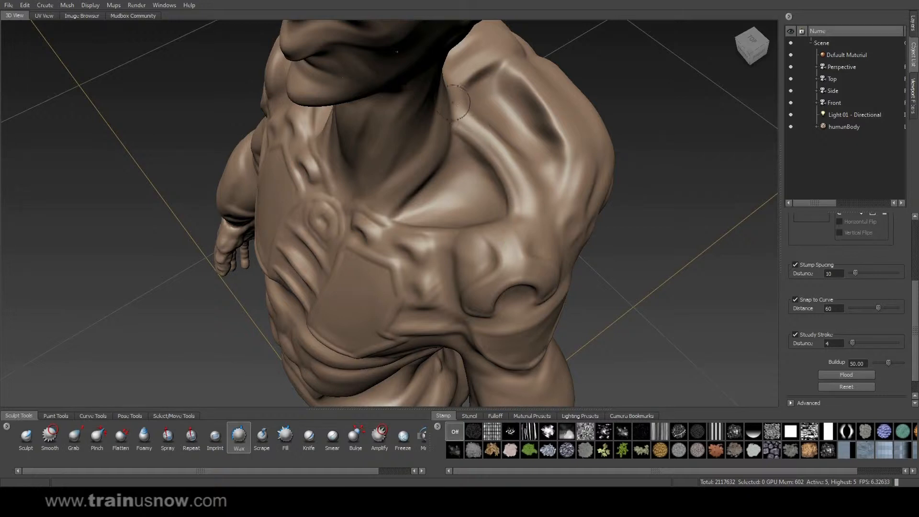
mouse_move(457, 101)
left_mouse_down()
mouse_move(536, 186)
mouse_move(540, 245)
mouse_move(544, 120)
mouse_move(514, 148)
left_mouse_up()
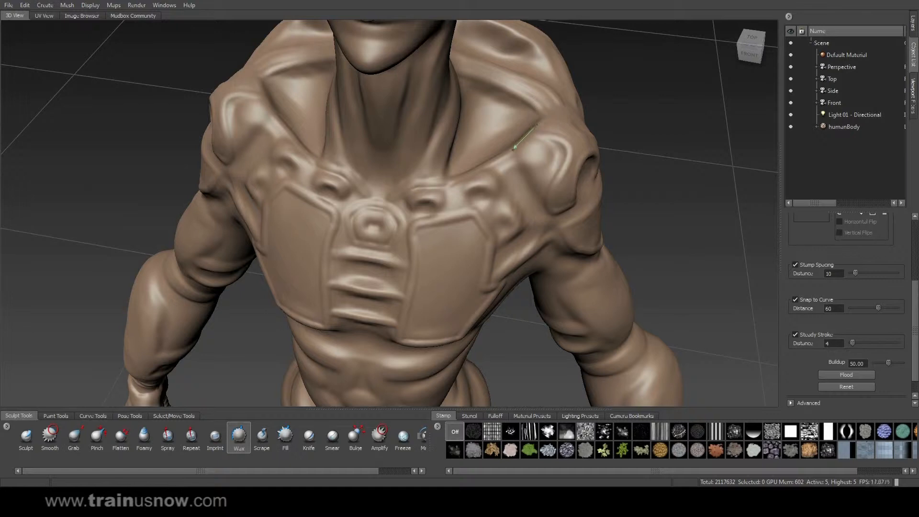
left_click_drag(525, 181, 559, 225)
mouse_move(673, 186)
left_mouse_down("alt")
mouse_move(348, 205)
mouse_move(381, 199)
mouse_move(376, 234)
mouse_move(341, 283)
left_mouse_up("alt")
Step: Thicken the ridge beside the chest plate edge, then view the torso and hips
mouse_move(421, 209)
left_mouse_down("alt")
mouse_move(611, 178)
mouse_move(512, 207)
left_mouse_up("alt")
mouse_move(547, 175)
left_mouse_down()
mouse_move(517, 176)
mouse_move(435, 214)
left_mouse_up()
left_click_drag(549, 183, 431, 221)
mouse_move(541, 206)
left_mouse_down("alt")
mouse_move(498, 194)
mouse_move(412, 287)
left_mouse_up("alt")
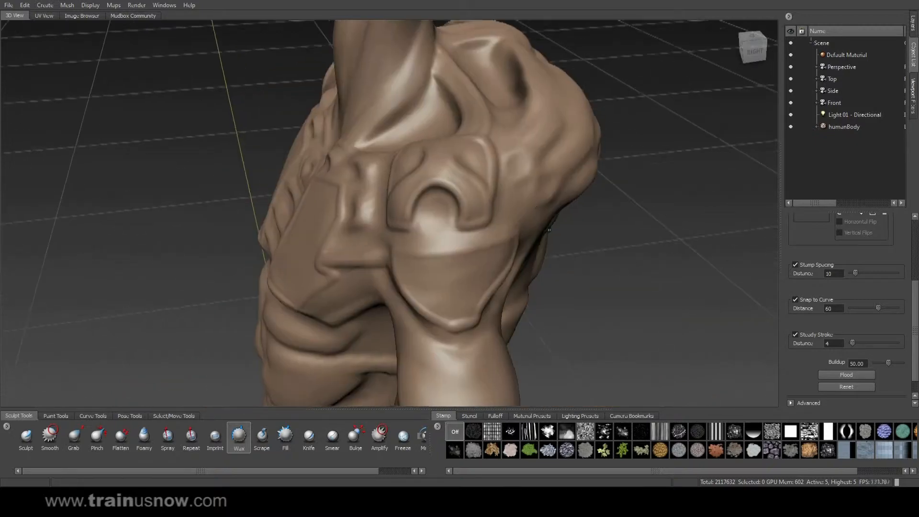
middle_click_drag(469, 287, 574, 201, "alt")
mouse_move(607, 229)
left_mouse_down("alt")
mouse_move(712, 169)
mouse_move(594, 154)
left_mouse_up("alt")
mouse_move(545, 128)
left_mouse_down()
mouse_move(536, 140)
mouse_move(600, 153)
mouse_move(591, 127)
mouse_move(615, 113)
mouse_move(401, 138)
mouse_move(447, 172)
mouse_move(452, 190)
mouse_move(404, 231)
mouse_move(321, 205)
mouse_move(484, 158)
mouse_move(542, 117)
mouse_move(532, 112)
left_mouse_up()
Step: Undo a first upper-arm stroke, then wrap steady wax strokes into a band around the arm
mouse_move(535, 146)
left_mouse_down()
mouse_move(587, 179)
mouse_move(600, 164)
left_mouse_up()
key("ctrl+z")
left_click_drag(532, 111, 538, 124)
mouse_move(576, 173)
left_mouse_down()
mouse_move(612, 157)
mouse_move(605, 148)
left_mouse_up()
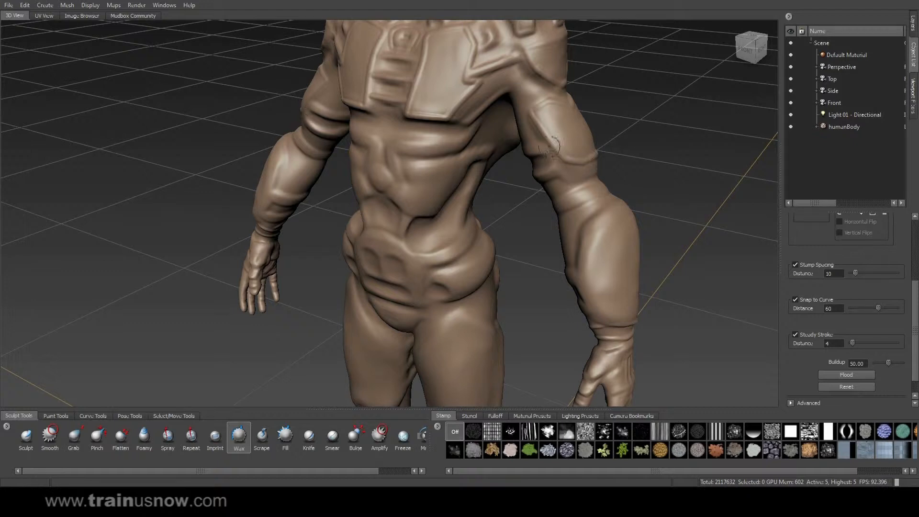
left_click_drag(557, 165, 563, 171)
mouse_move(585, 206)
left_mouse_down()
mouse_move(576, 180)
mouse_move(623, 164)
left_mouse_up()
mouse_move(615, 165)
left_mouse_down("alt")
mouse_move(495, 154)
mouse_move(433, 160)
left_mouse_up("alt")
mouse_move(419, 202)
left_mouse_down()
mouse_move(449, 208)
mouse_move(465, 175)
mouse_move(471, 182)
left_mouse_up()
left_click_drag(472, 183, 532, 181, "alt")
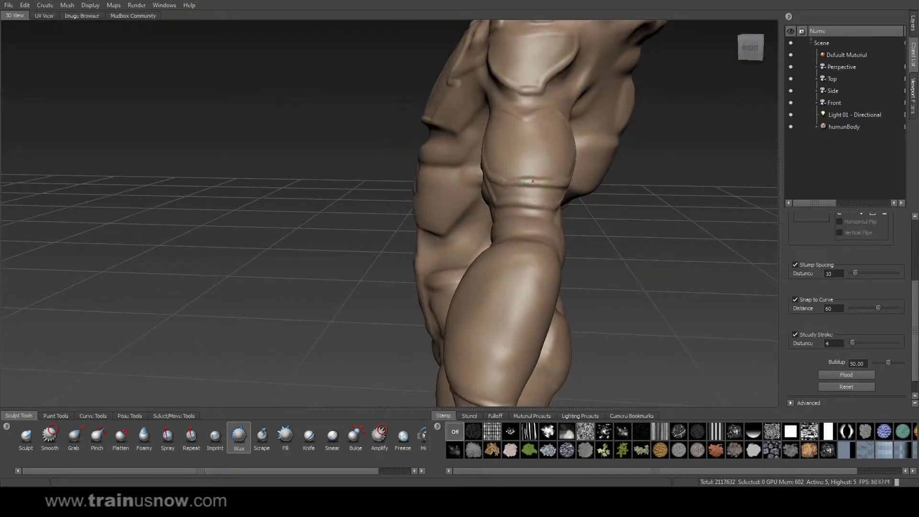
left_click_drag(619, 181, 385, 141, "alt")
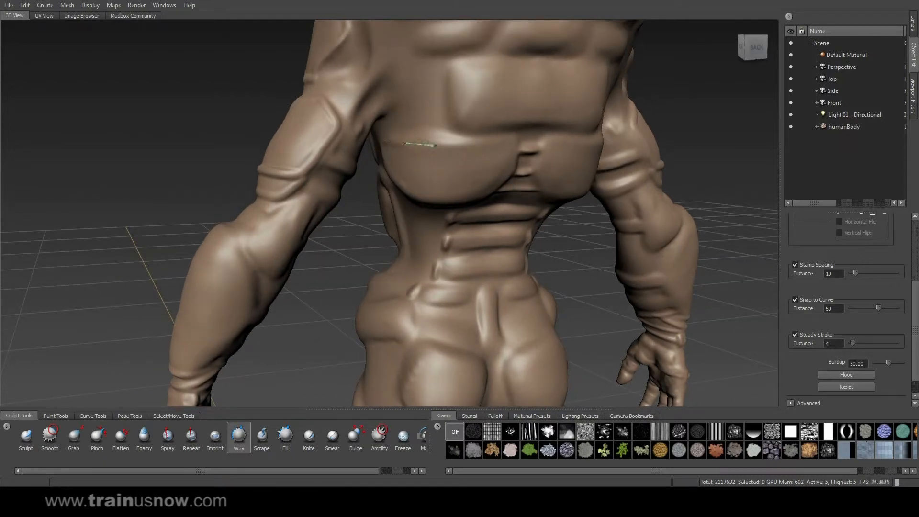
Step: Lay a horizontal ridge across the back and the first lower-back bands
mouse_move(457, 145)
left_mouse_down()
mouse_move(526, 143)
mouse_move(516, 143)
mouse_move(494, 196)
mouse_move(412, 196)
mouse_move(387, 165)
mouse_move(385, 116)
left_mouse_up()
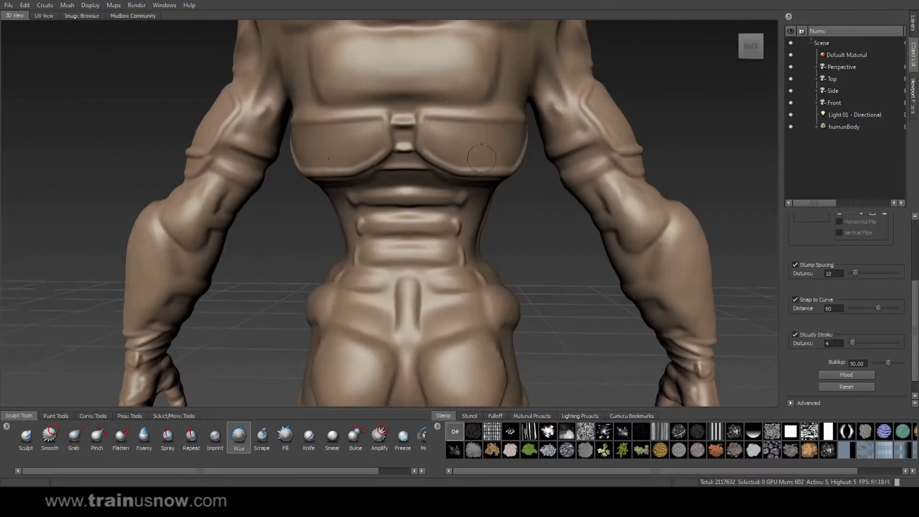
left_click_drag(398, 119, 458, 106, "alt")
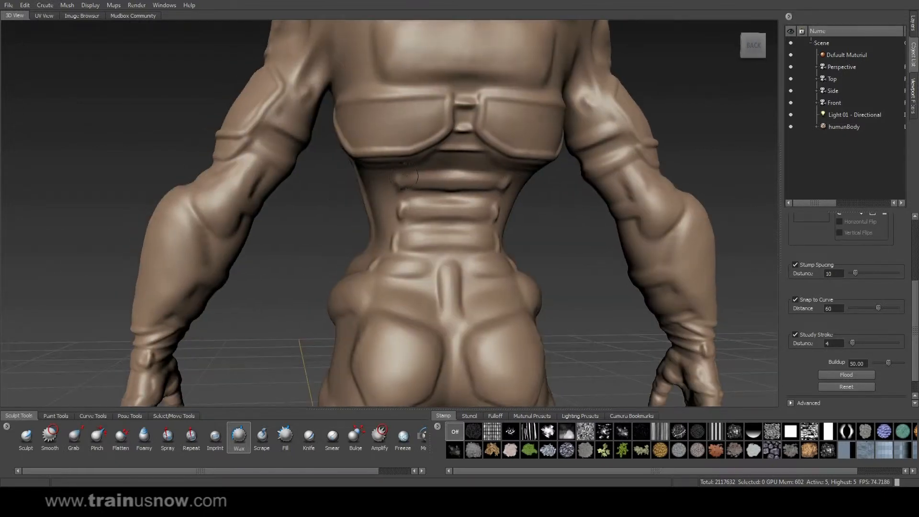
left_click_drag(445, 174, 502, 179)
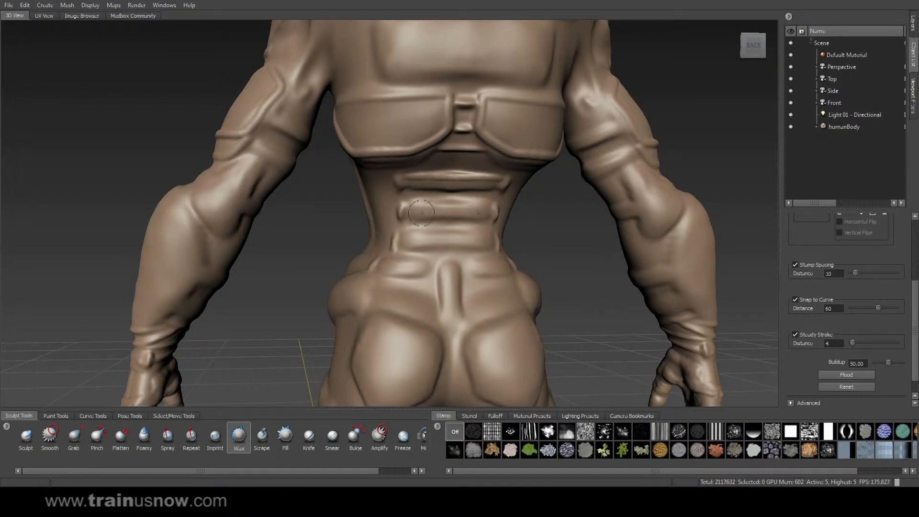
left_click_drag(406, 205, 511, 204)
mouse_move(411, 232)
left_mouse_down()
mouse_move(528, 233)
mouse_move(551, 192)
left_mouse_up()
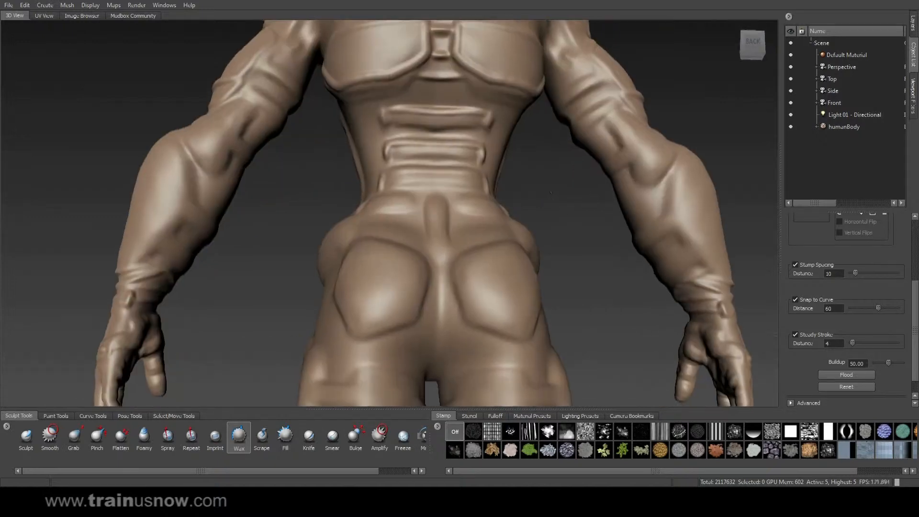
Step: Stack three more horizontal wax bands and wax the back plate's lower edge
left_click_drag(414, 129, 502, 135)
left_click_drag(402, 161, 512, 164)
left_click_drag(399, 187, 504, 189)
left_click_drag(567, 152, 555, 98, "alt")
middle_click_drag(540, 96, 509, 169, "alt")
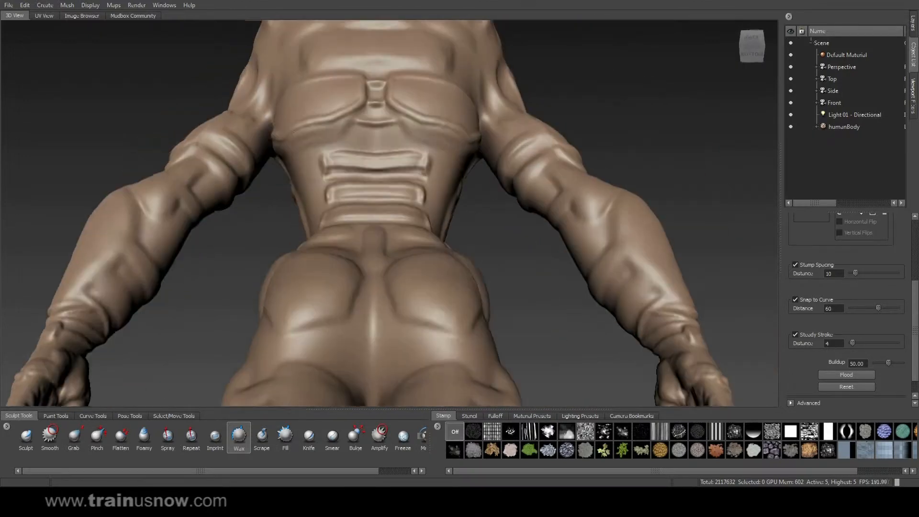
left_click_drag(497, 162, 484, 138, "alt")
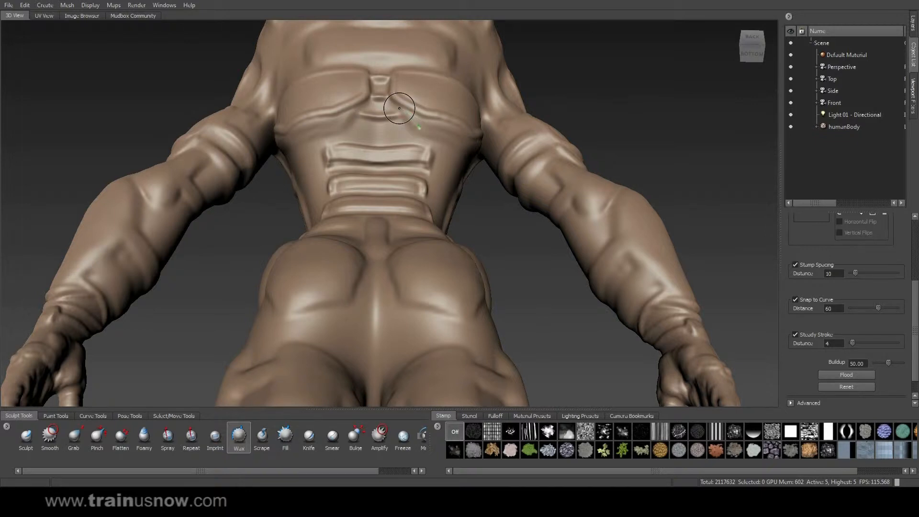
mouse_move(425, 135)
left_mouse_down()
mouse_move(419, 128)
mouse_move(485, 153)
mouse_move(500, 128)
left_mouse_up()
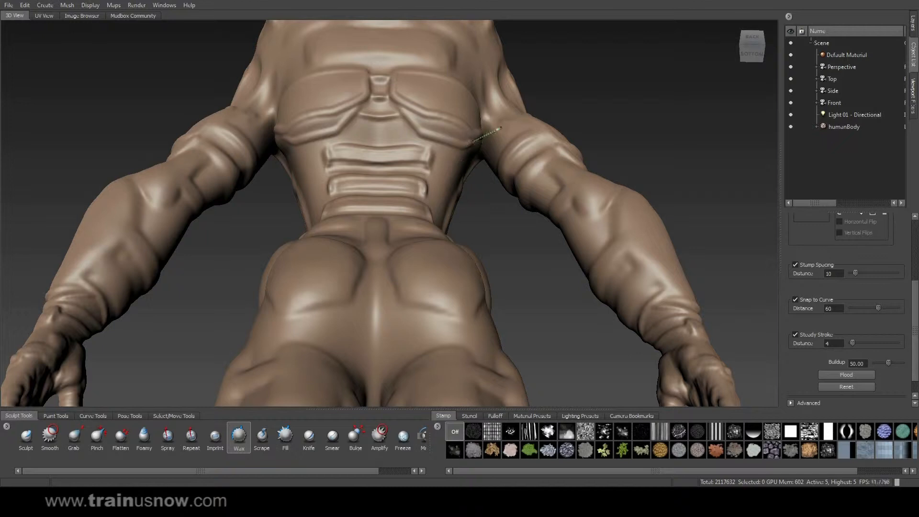
Step: Outline the upper-back panel with a crease, corner, bottom notch and raised band
left_click_drag(590, 106, 395, 146, "alt")
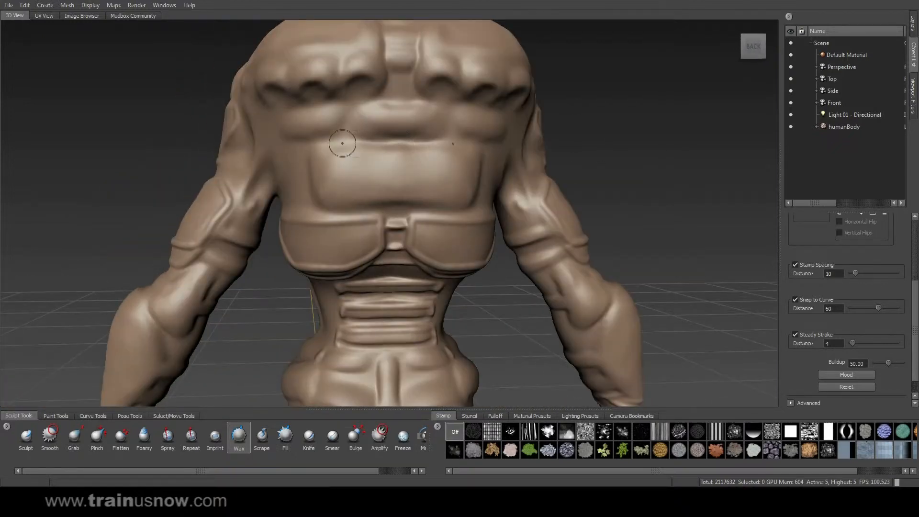
left_click_drag(314, 148, 484, 150)
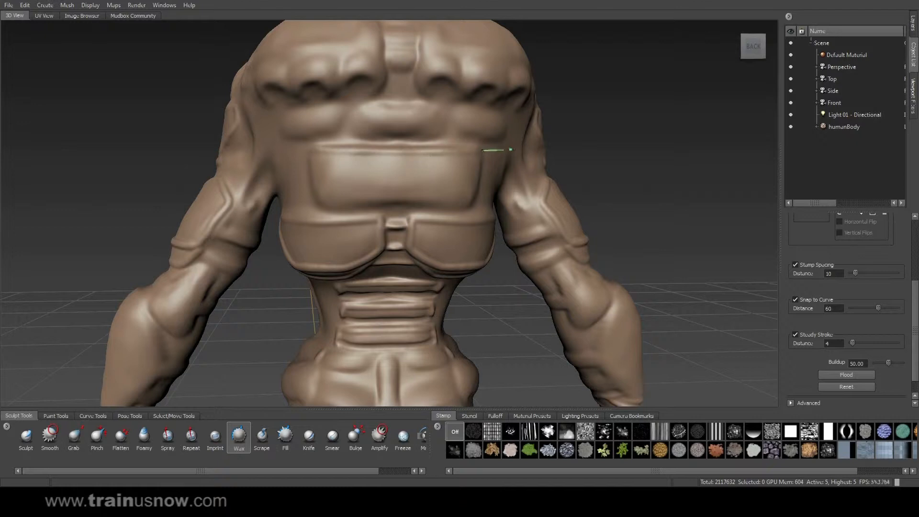
mouse_move(312, 152)
left_mouse_down()
mouse_move(312, 191)
mouse_move(334, 217)
mouse_move(396, 208)
mouse_move(414, 182)
mouse_move(449, 215)
mouse_move(473, 208)
left_mouse_up()
mouse_move(536, 195)
left_mouse_down("alt")
mouse_move(684, 154)
mouse_move(639, 184)
left_mouse_up("alt")
mouse_move(324, 133)
left_mouse_down()
mouse_move(507, 132)
mouse_move(434, 127)
mouse_move(421, 142)
mouse_move(434, 145)
mouse_move(450, 138)
mouse_move(378, 136)
mouse_move(346, 170)
mouse_move(306, 182)
mouse_move(357, 158)
mouse_move(493, 152)
left_mouse_up()
left_click_drag(670, 143, 679, 163, "alt")
Step: Sculpt a ridge down the forearm
right_click_drag(680, 163, 547, 172, "alt")
left_click_drag(547, 173, 598, 112, "alt")
mouse_move(541, 125)
left_mouse_down()
mouse_move(568, 190)
mouse_move(502, 152)
mouse_move(553, 177)
mouse_move(551, 210)
mouse_move(502, 221)
mouse_move(555, 171)
mouse_move(526, 169)
mouse_move(563, 188)
mouse_move(523, 33)
left_mouse_up()
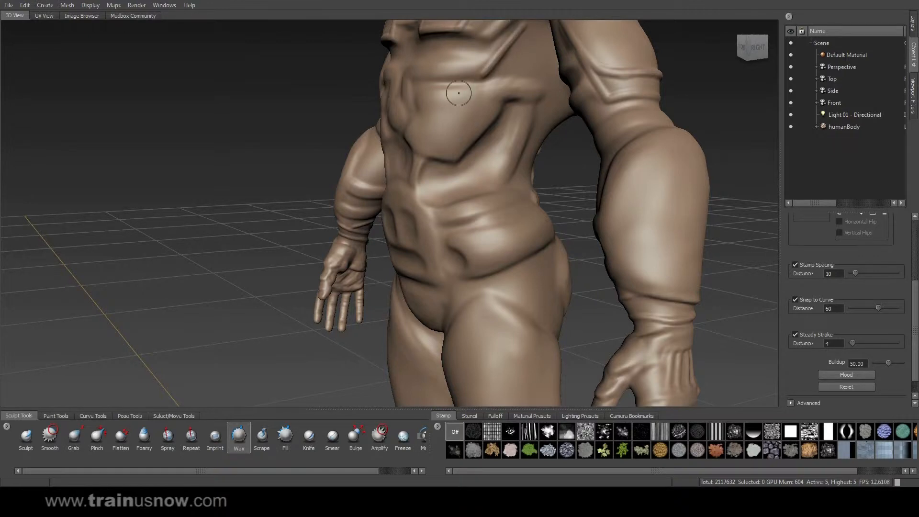
Step: Carve the V-shaped chest creases, including a mirrored diagonal beside the belly
left_click_drag(458, 92, 500, 82, "alt")
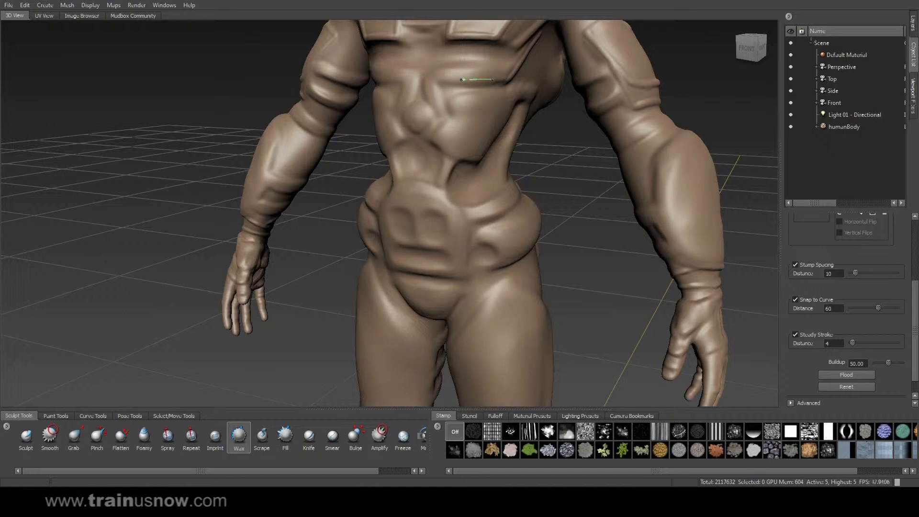
mouse_move(438, 80)
left_mouse_down()
mouse_move(398, 79)
mouse_move(479, 73)
left_mouse_up()
left_click_drag(534, 71, 536, 70)
mouse_move(535, 71)
left_mouse_down("alt")
mouse_move(480, 70)
mouse_move(533, 24)
left_mouse_up("alt")
mouse_move(388, 84)
left_mouse_down()
mouse_move(444, 83)
mouse_move(454, 115)
left_mouse_up()
mouse_move(433, 76)
left_mouse_down()
mouse_move(448, 119)
mouse_move(470, 137)
mouse_move(417, 136)
mouse_move(459, 165)
mouse_move(504, 160)
left_mouse_up()
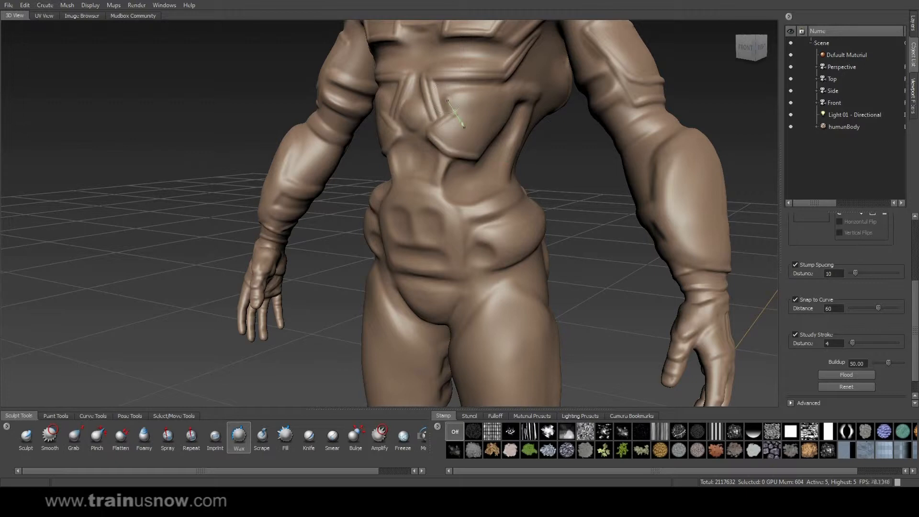
Step: Build a line on the chest plate and carve a line down the torso side
mouse_move(449, 97)
left_mouse_down()
mouse_move(472, 71)
mouse_move(488, 94)
mouse_move(537, 100)
left_mouse_up()
mouse_move(555, 109)
left_mouse_down("alt")
mouse_move(494, 97)
mouse_move(464, 133)
mouse_move(457, 130)
mouse_move(405, 163)
mouse_move(454, 151)
left_mouse_up("alt")
left_click_drag(435, 196, 427, 209)
mouse_move(458, 153)
left_mouse_down()
mouse_move(438, 210)
mouse_move(455, 186)
mouse_move(469, 186)
mouse_move(489, 225)
mouse_move(471, 241)
mouse_move(452, 294)
mouse_move(461, 273)
mouse_move(365, 269)
left_mouse_up()
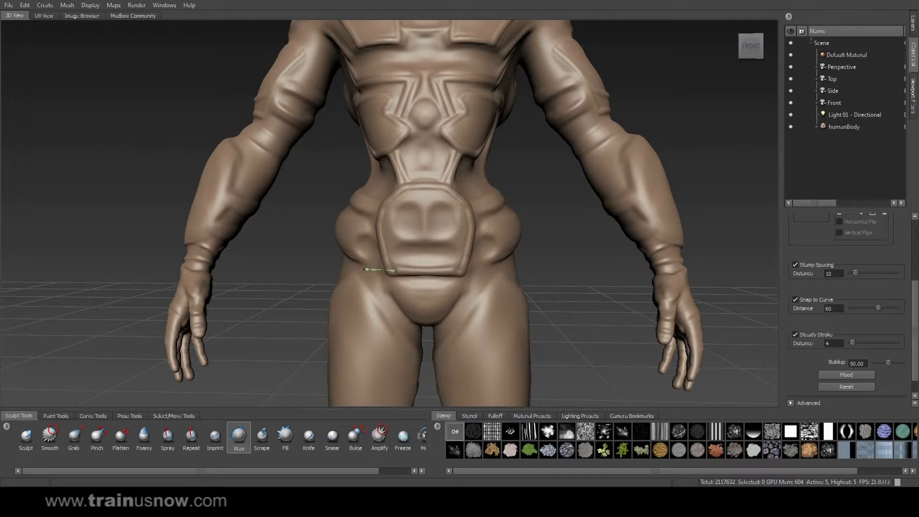
Step: Ridge and flatten the top of the belly plate, then wax along the belt
left_click_drag(429, 241, 493, 246)
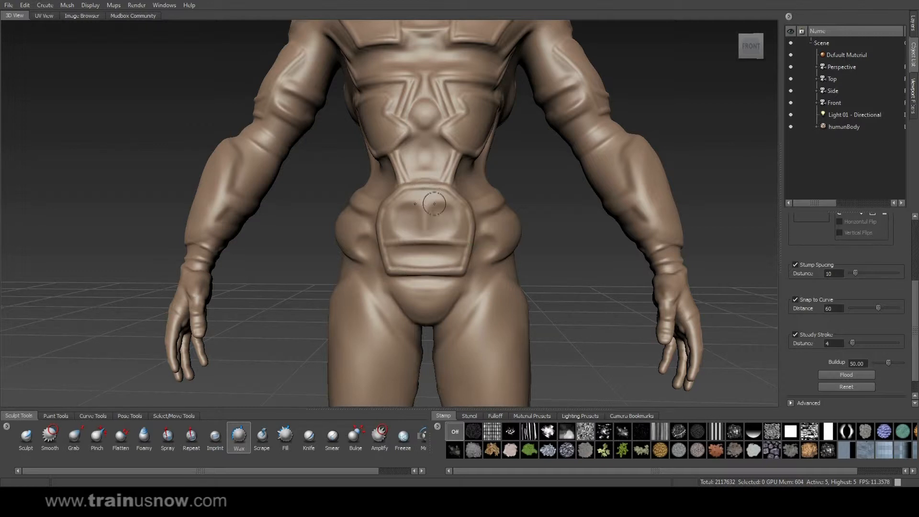
mouse_move(431, 202)
left_mouse_down()
mouse_move(463, 201)
mouse_move(466, 241)
mouse_move(451, 257)
mouse_move(426, 258)
mouse_move(412, 240)
left_mouse_up()
mouse_move(479, 247)
left_mouse_down("alt")
mouse_move(509, 249)
mouse_move(484, 248)
mouse_move(445, 265)
left_mouse_up("alt")
left_click_drag(432, 224, 468, 216)
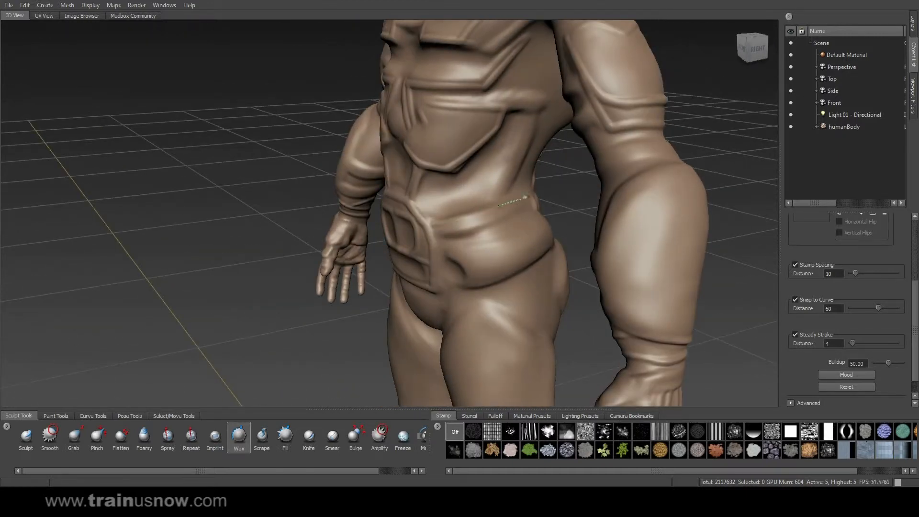
left_click_drag(558, 184, 561, 192)
Step: Carve lines along the chest strap and grooves down the torso sides to the belt
left_click_drag(603, 132, 569, 107, "alt")
left_click_drag(484, 94, 541, 98)
left_click_drag(498, 145, 446, 209)
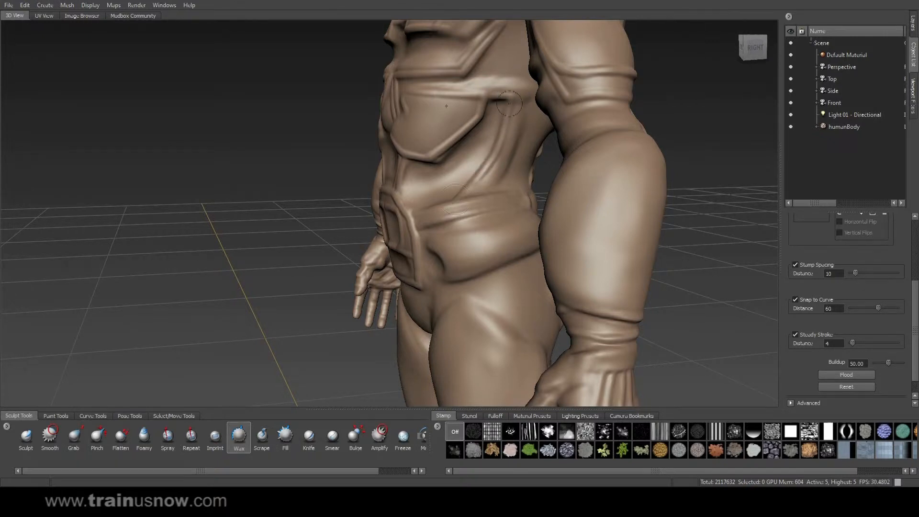
mouse_move(465, 87)
left_mouse_down()
mouse_move(535, 89)
mouse_move(525, 111)
left_mouse_up()
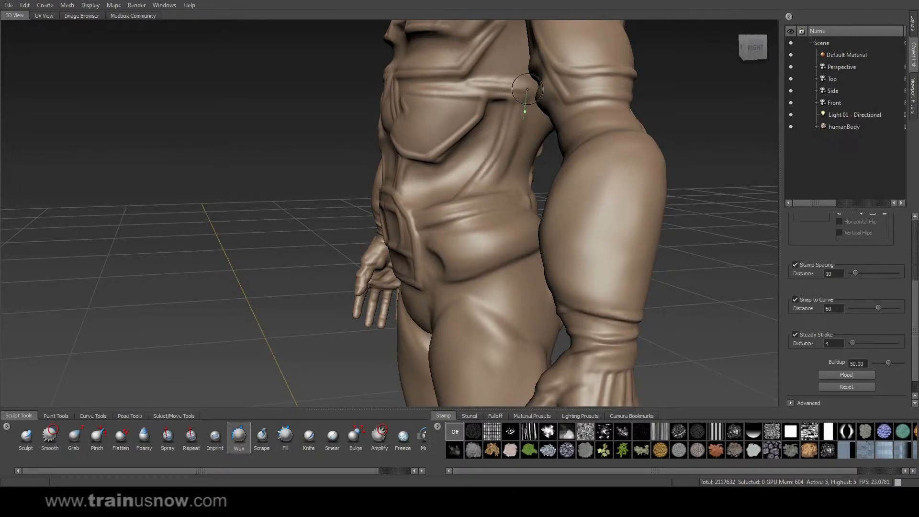
mouse_move(507, 153)
left_mouse_down()
mouse_move(481, 192)
mouse_move(452, 212)
left_mouse_up()
mouse_move(320, 189)
left_mouse_down("alt")
mouse_move(520, 107)
mouse_move(569, 75)
left_mouse_up("alt")
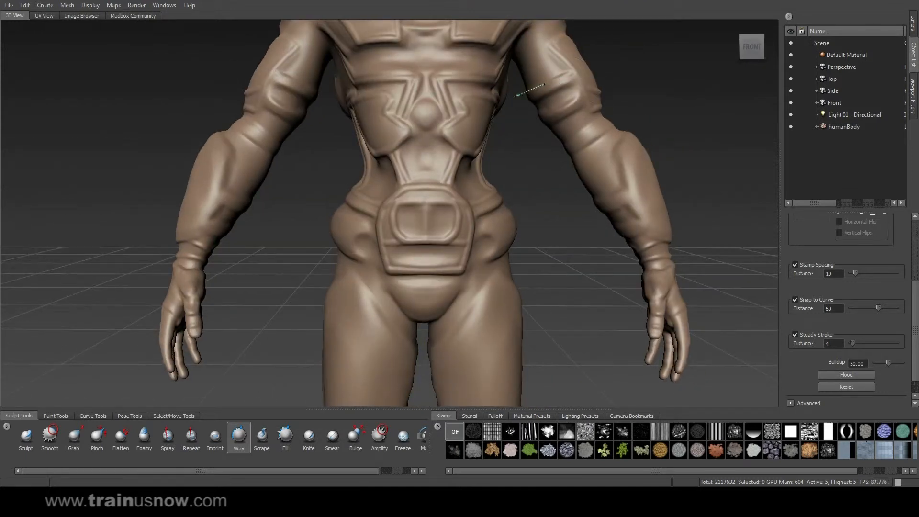
Step: Raise mirrored band ridges around the upper arms down toward the elbows
left_click_drag(563, 86, 517, 102)
mouse_move(589, 102)
left_mouse_down()
mouse_move(504, 128)
mouse_move(149, 149)
left_mouse_up()
middle_click_drag(148, 148, 379, 221, "alt")
mouse_move(380, 221)
left_mouse_down("alt")
mouse_move(366, 136)
mouse_move(425, 158)
left_mouse_up("alt")
left_click_drag(352, 120, 425, 150)
left_click_drag(369, 159, 396, 170)
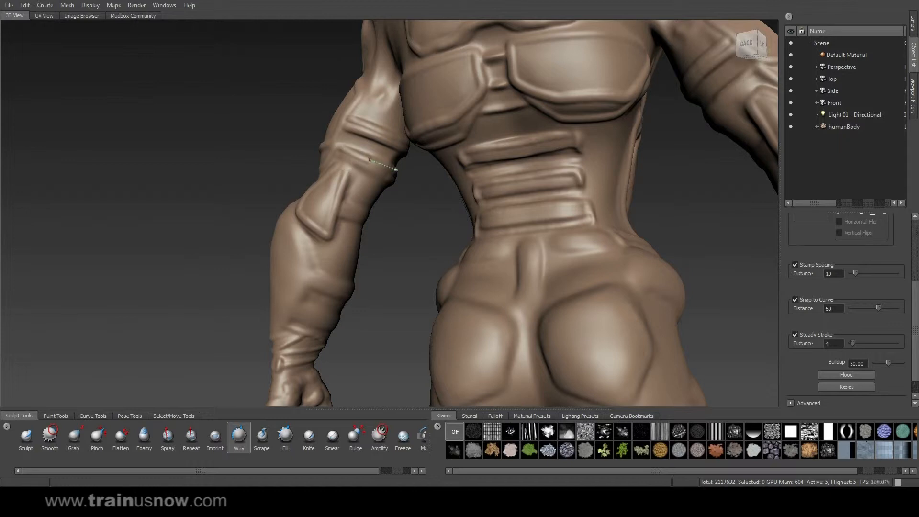
left_click_drag(341, 154, 421, 193)
mouse_move(400, 217)
left_mouse_down("alt")
mouse_move(294, 197)
mouse_move(361, 223)
mouse_move(435, 169)
mouse_move(377, 216)
left_mouse_up("alt")
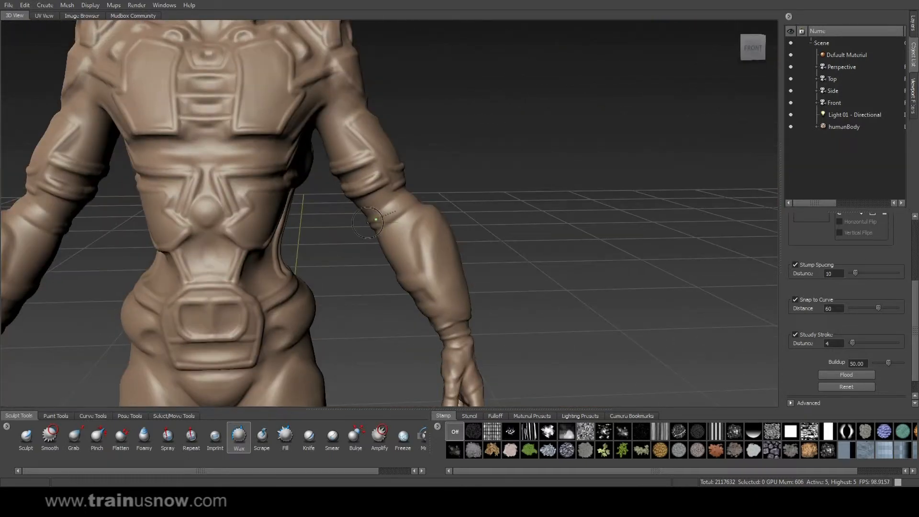
Step: Add an elbow ridge, a groove down the forearm and ridges across the wrist cuff
left_click_drag(415, 191, 423, 186)
left_click_drag(376, 226, 436, 187)
mouse_move(569, 189)
left_mouse_down("alt")
mouse_move(476, 230)
mouse_move(460, 213)
left_mouse_up("alt")
mouse_move(523, 212)
left_mouse_down("alt")
mouse_move(604, 170)
mouse_move(449, 202)
mouse_move(427, 218)
mouse_move(430, 281)
left_mouse_up("alt")
mouse_move(517, 271)
left_mouse_down("alt")
mouse_move(566, 119)
mouse_move(600, 179)
mouse_move(573, 152)
mouse_move(632, 172)
left_mouse_up("alt")
left_click_drag(631, 172, 563, 184, "alt")
left_click_drag(447, 171, 559, 190)
Step: Run a ridge from the forearm cuff up the arm and start the rear hip flap
left_click_drag(621, 188, 472, 178, "alt")
mouse_move(161, 167)
left_mouse_down()
mouse_move(198, 156)
mouse_move(249, 81)
left_mouse_up()
mouse_move(249, 82)
left_mouse_down("alt")
mouse_move(309, 136)
mouse_move(271, 102)
left_mouse_up("alt")
left_click_drag(369, 136, 300, 172, "alt")
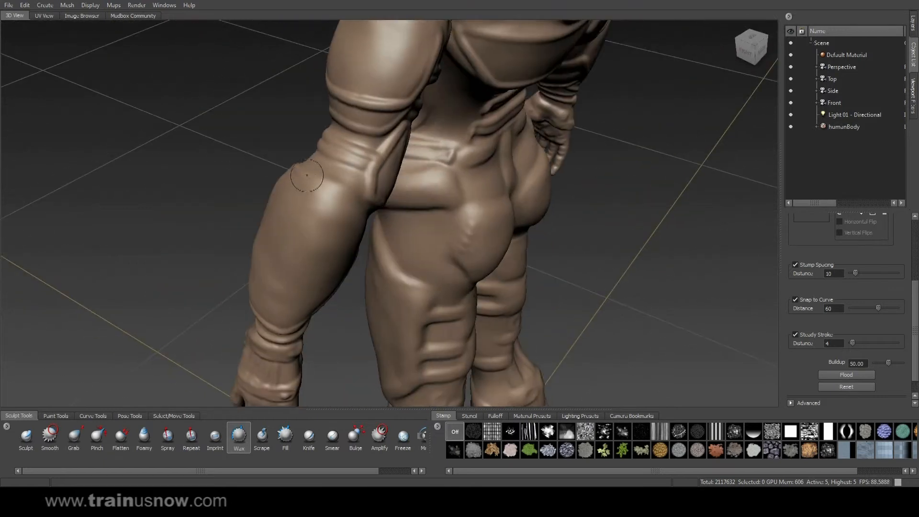
left_click_drag(349, 189, 371, 193)
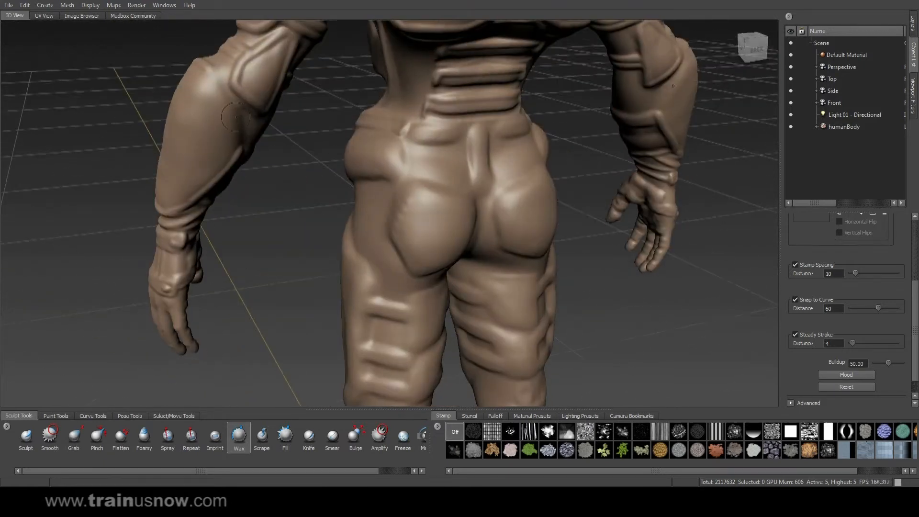
mouse_move(209, 69)
left_mouse_down()
mouse_move(242, 176)
mouse_move(421, 133)
mouse_move(490, 142)
mouse_move(476, 214)
left_mouse_up()
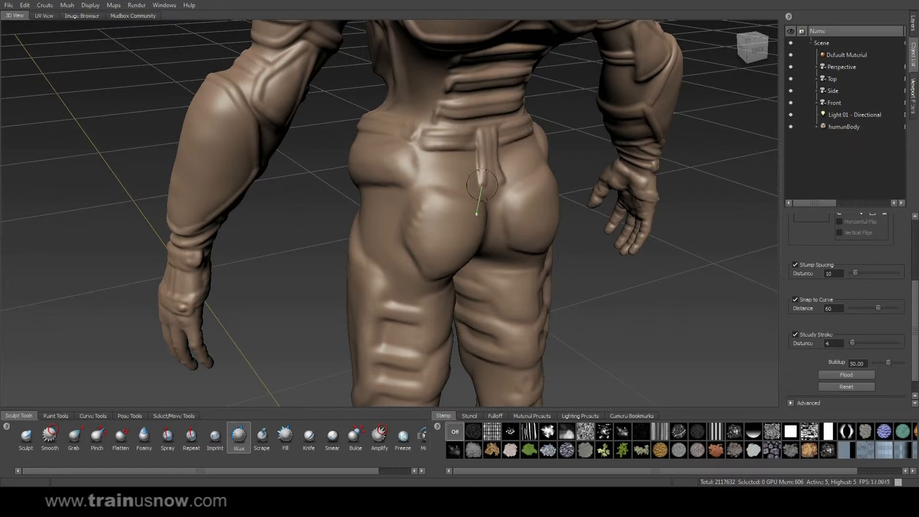
Step: Extend the hip flap and outline angular plates over the buttocks along their crease
mouse_move(458, 177)
left_mouse_down()
mouse_move(433, 179)
mouse_move(392, 206)
mouse_move(385, 254)
mouse_move(392, 273)
mouse_move(445, 298)
left_mouse_up()
mouse_move(410, 241)
left_mouse_down("alt")
mouse_move(417, 209)
mouse_move(436, 205)
mouse_move(457, 241)
left_mouse_up("alt")
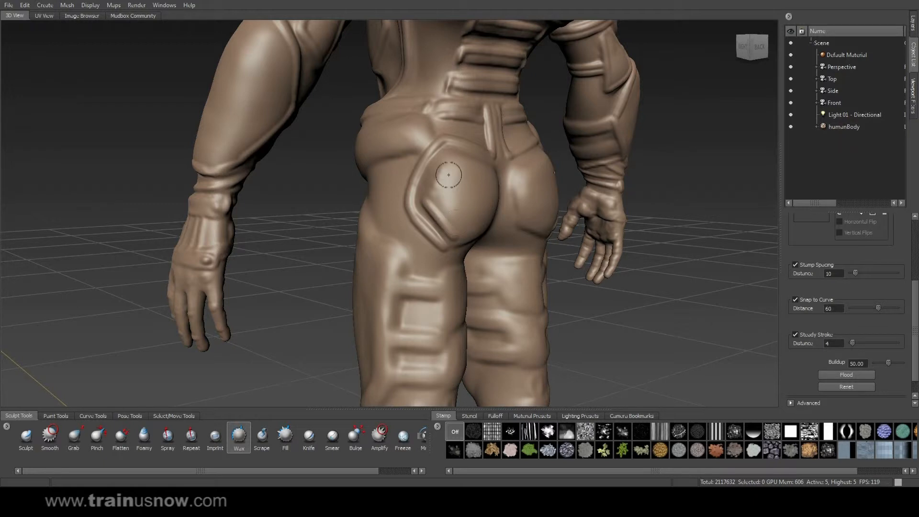
left_click_drag(454, 154, 434, 176)
left_click_drag(419, 225, 420, 227)
left_click_drag(459, 193, 407, 205, "alt")
mouse_move(374, 166)
left_mouse_down()
mouse_move(423, 184)
mouse_move(436, 220)
mouse_move(397, 263)
mouse_move(373, 250)
mouse_move(329, 252)
left_mouse_up()
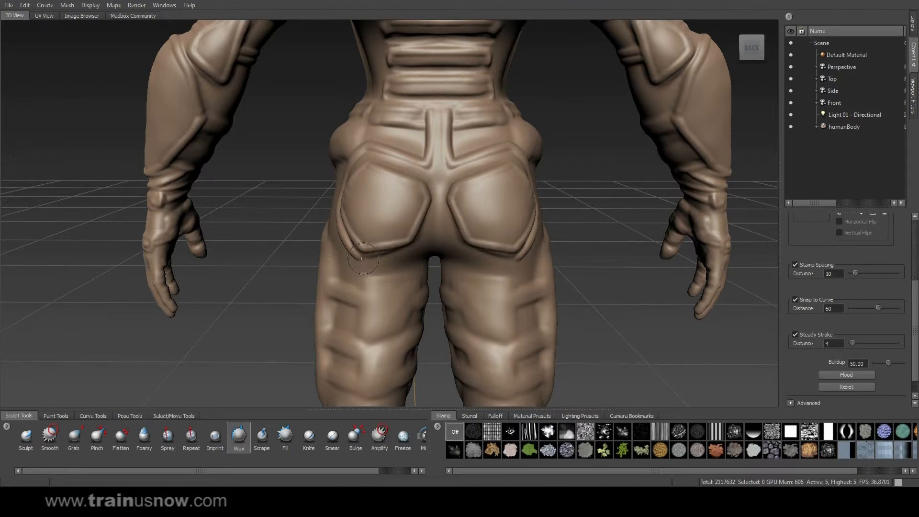
left_click_drag(393, 261, 454, 230)
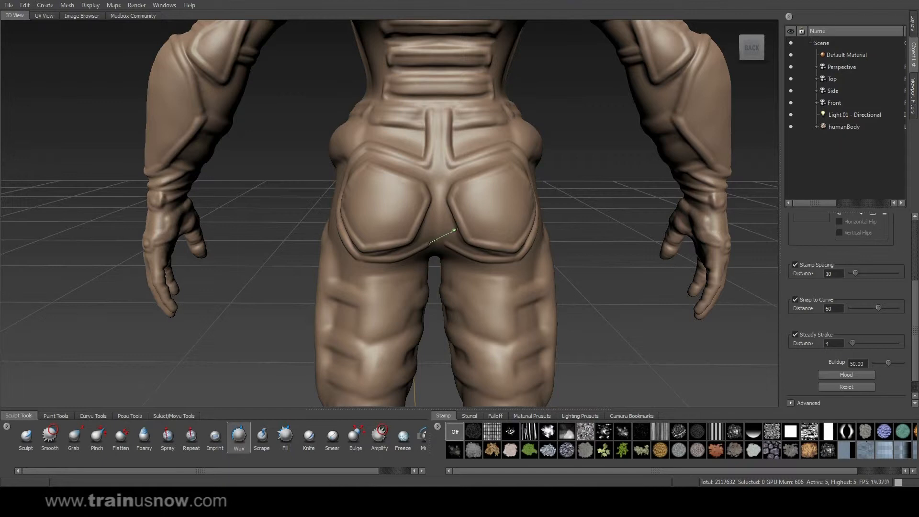
Step: Build up the waist and hip crease from the model's right side
mouse_move(488, 187)
left_mouse_down("alt")
mouse_move(404, 180)
mouse_move(505, 171)
mouse_move(679, 177)
mouse_move(519, 183)
left_mouse_up("alt")
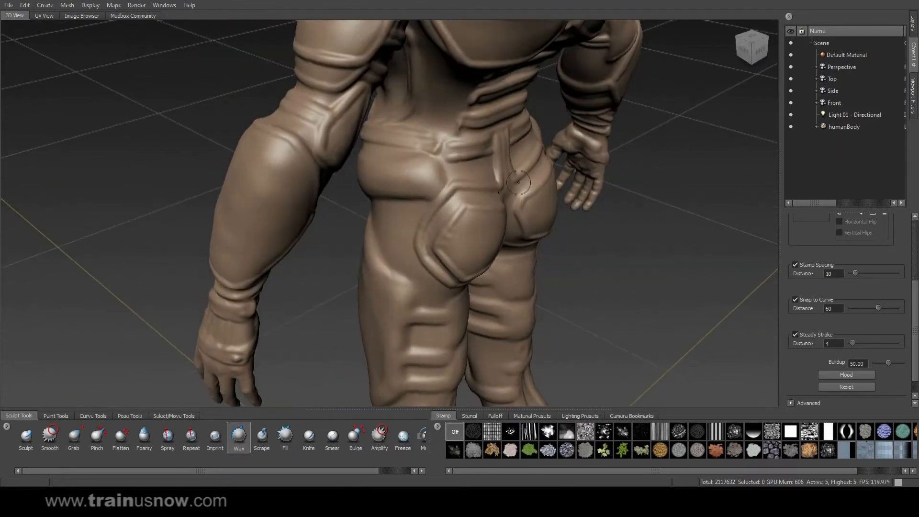
mouse_move(461, 171)
left_mouse_down()
mouse_move(447, 198)
mouse_move(407, 214)
mouse_move(350, 194)
left_mouse_up()
left_click_drag(350, 195, 449, 144, "alt")
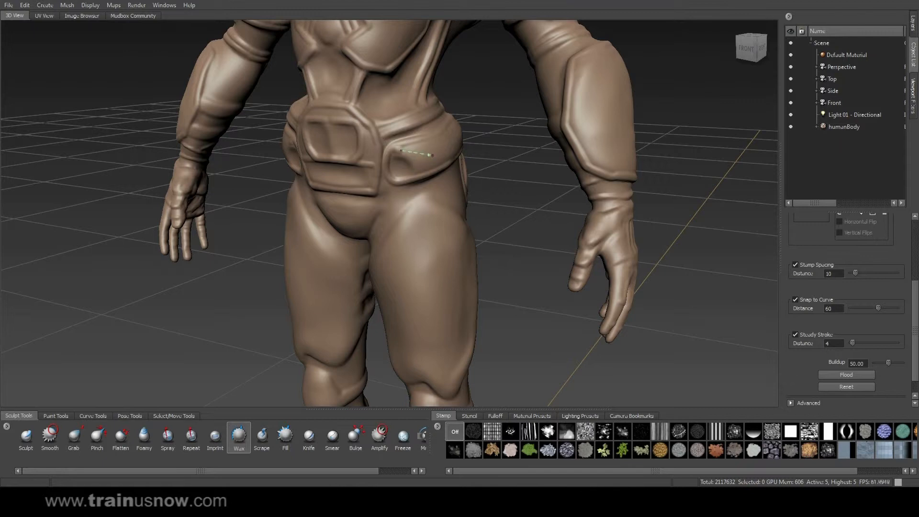
Step: Finish the hip crease ridge, then add ridges down the shoulder blade and over the strap end
mouse_move(403, 196)
left_mouse_down()
mouse_move(382, 194)
mouse_move(498, 120)
mouse_move(385, 103)
mouse_move(519, 86)
left_mouse_up()
right_click_drag(519, 86, 494, 55, "alt")
middle_click_drag(495, 56, 516, 178, "alt")
mouse_move(517, 178)
left_mouse_down("alt")
mouse_move(478, 165)
mouse_move(509, 167)
mouse_move(487, 152)
mouse_move(536, 158)
mouse_move(516, 187)
mouse_move(481, 208)
mouse_move(406, 142)
mouse_move(468, 196)
mouse_move(474, 214)
left_mouse_up("alt")
mouse_move(420, 137)
left_mouse_down()
mouse_move(478, 179)
mouse_move(471, 196)
mouse_move(501, 169)
left_mouse_up()
mouse_move(465, 201)
left_mouse_down()
mouse_move(517, 174)
mouse_move(382, 149)
mouse_move(472, 147)
left_mouse_up()
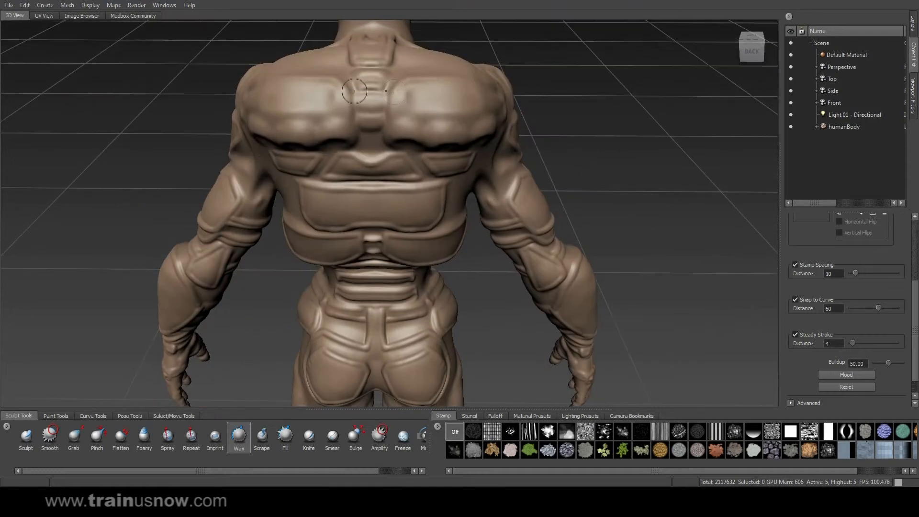
Step: Raise wax ridges down the upper back and finish them in an arc
mouse_move(346, 86)
left_mouse_down()
mouse_move(347, 144)
mouse_move(376, 153)
mouse_move(339, 169)
left_mouse_up()
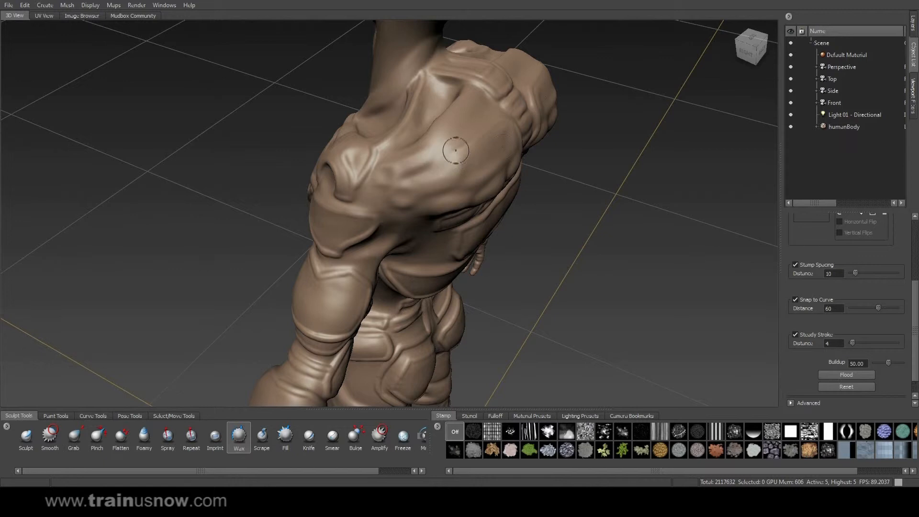
mouse_move(447, 149)
left_mouse_down()
mouse_move(448, 173)
mouse_move(419, 233)
left_mouse_up()
left_click_drag(577, 233, 356, 127, "alt")
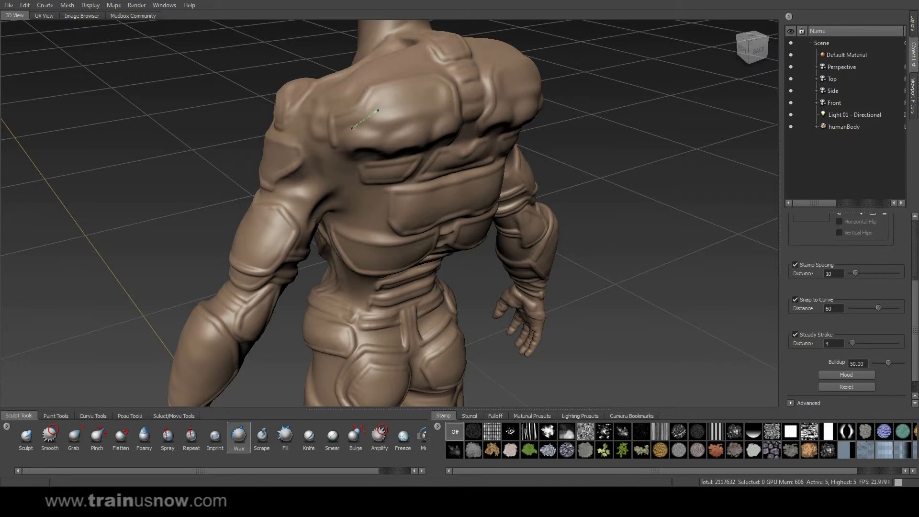
mouse_move(396, 140)
left_mouse_down()
mouse_move(398, 159)
mouse_move(410, 121)
mouse_move(428, 110)
left_mouse_up()
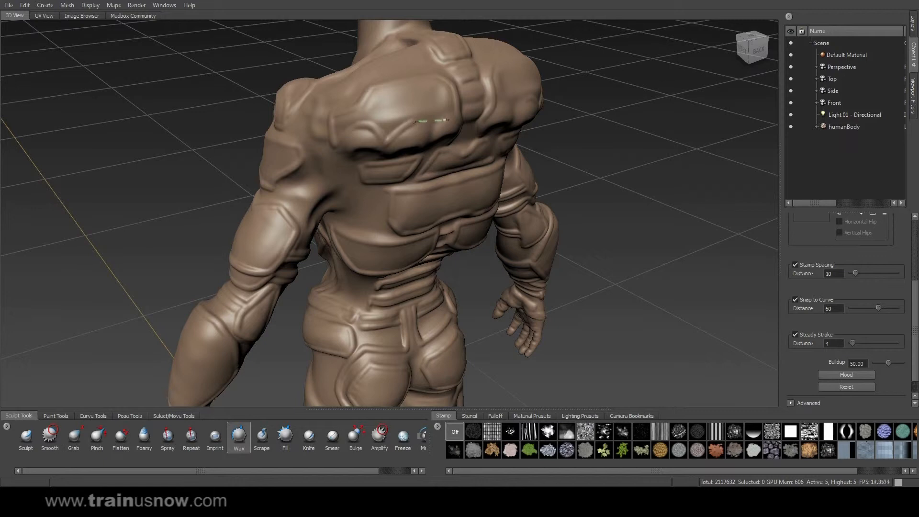
mouse_move(443, 142)
left_mouse_down()
mouse_move(434, 165)
mouse_move(330, 144)
mouse_move(358, 101)
mouse_move(402, 87)
mouse_move(380, 106)
left_mouse_up()
Step: Add ridges over the right shoulder and left shoulder blade, extending them across the back
left_click_drag(391, 148, 387, 151)
left_click_drag(387, 151, 564, 116, "alt")
left_click_drag(388, 107, 450, 135, "alt")
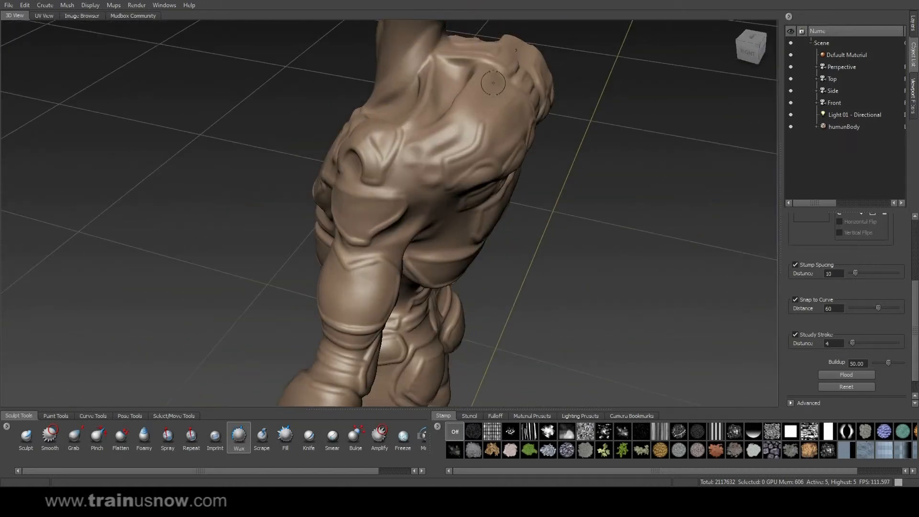
left_click_drag(495, 76, 480, 65)
mouse_move(457, 112)
left_mouse_down()
mouse_move(475, 150)
mouse_move(454, 137)
mouse_move(409, 157)
mouse_move(482, 118)
mouse_move(341, 119)
left_mouse_up()
left_click_drag(330, 88, 337, 127)
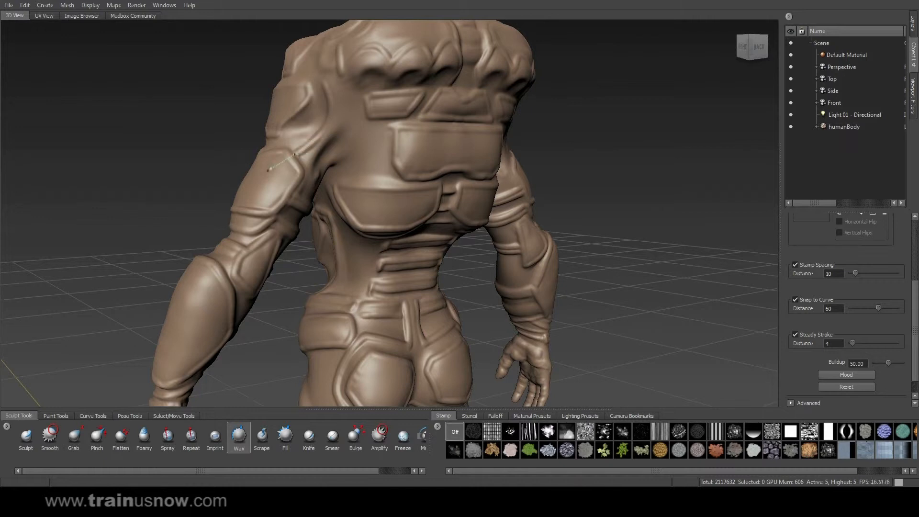
left_click_drag(363, 102, 312, 144)
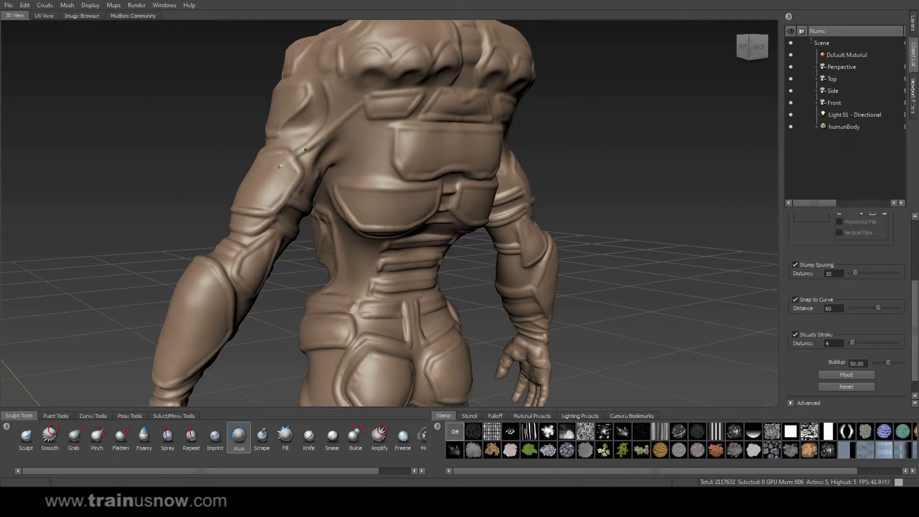
left_click_drag(331, 86, 339, 115)
mouse_move(588, 127)
left_mouse_down("alt")
mouse_move(488, 125)
mouse_move(548, 96)
mouse_move(533, 91)
mouse_move(543, 132)
mouse_move(617, 136)
mouse_move(539, 141)
left_mouse_up("alt")
Step: Raise glove-cuff ridges across the wrist and hand
middle_click_drag(431, 268, 574, 134, "alt")
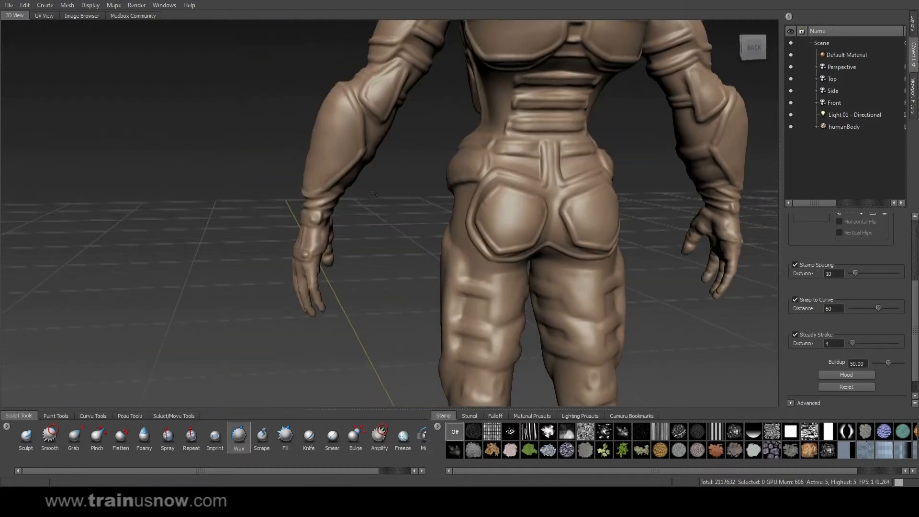
left_click_drag(406, 177, 554, 196, "alt")
right_click_drag(553, 197, 586, 182, "alt")
mouse_move(400, 234)
left_mouse_down()
mouse_move(485, 239)
mouse_move(364, 272)
mouse_move(465, 284)
left_mouse_up()
left_click_drag(356, 295, 442, 300)
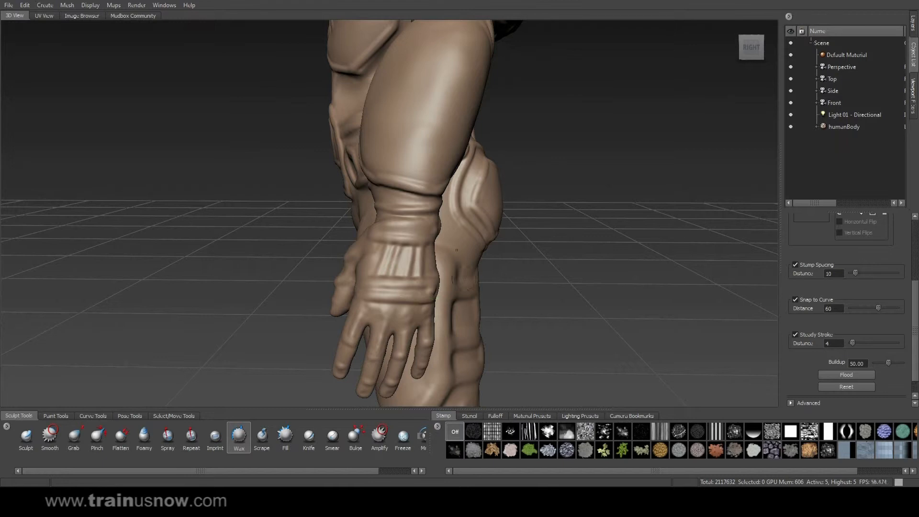
left_click_drag(377, 226, 458, 231)
Step: Add stacked armor bands across the forearm
mouse_move(558, 250)
left_mouse_down("alt")
mouse_move(301, 240)
mouse_move(272, 276)
left_mouse_up("alt")
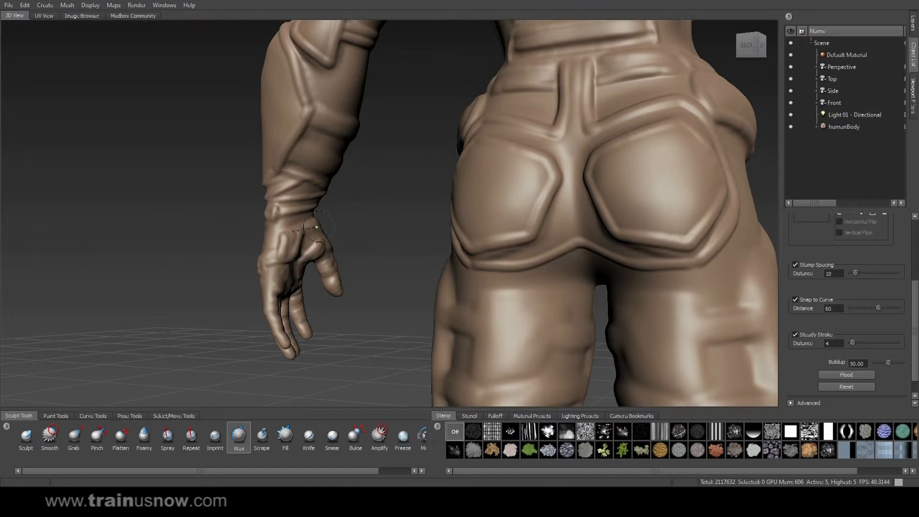
mouse_move(276, 241)
left_mouse_down("alt")
mouse_move(462, 211)
mouse_move(476, 202)
mouse_move(478, 182)
mouse_move(422, 167)
mouse_move(375, 220)
mouse_move(282, 249)
mouse_move(348, 280)
left_mouse_up("alt")
left_click_drag(273, 265, 316, 283)
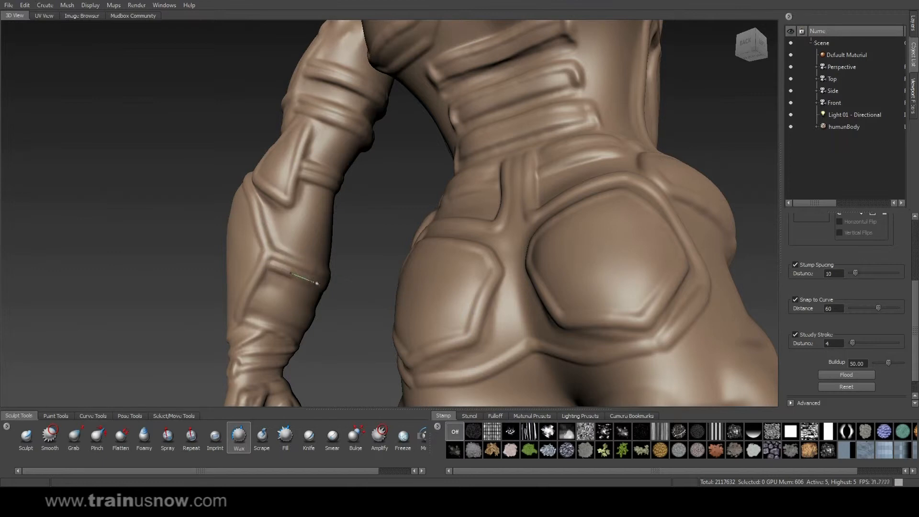
left_click_drag(254, 289, 335, 323)
left_click_drag(247, 304, 318, 330)
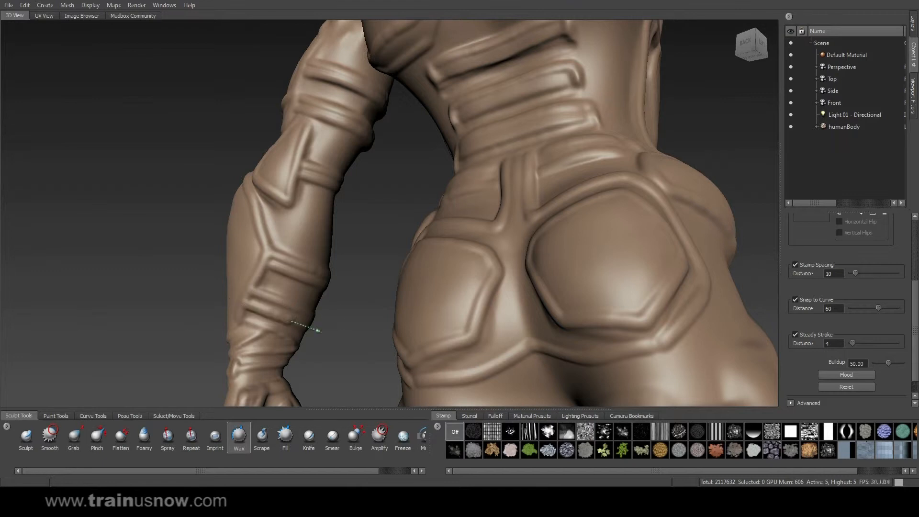
left_click_drag(361, 292, 196, 287, "alt")
mouse_move(445, 277)
left_mouse_down()
mouse_move(402, 303)
mouse_move(424, 334)
left_mouse_up()
Step: Run ridges down the forearm and upper arm, ending with the head centered in view
mouse_move(631, 220)
left_mouse_down("alt")
mouse_move(531, 282)
mouse_move(591, 263)
mouse_move(464, 244)
mouse_move(454, 261)
mouse_move(488, 296)
mouse_move(451, 371)
left_mouse_up("alt")
mouse_move(451, 371)
left_mouse_down("alt")
mouse_move(306, 342)
mouse_move(277, 326)
left_mouse_up("alt")
mouse_move(425, 218)
left_mouse_down()
mouse_move(342, 298)
mouse_move(421, 306)
mouse_move(324, 247)
mouse_move(238, 324)
left_mouse_up()
mouse_move(244, 287)
left_mouse_down("alt")
mouse_move(531, 311)
mouse_move(430, 230)
mouse_move(451, 108)
mouse_move(439, 150)
mouse_move(446, 178)
left_mouse_up("alt")
mouse_move(483, 165)
left_mouse_down("alt")
mouse_move(424, 159)
mouse_move(457, 164)
mouse_move(472, 180)
left_mouse_up("alt")
left_click_drag(433, 204, 531, 185, "alt")
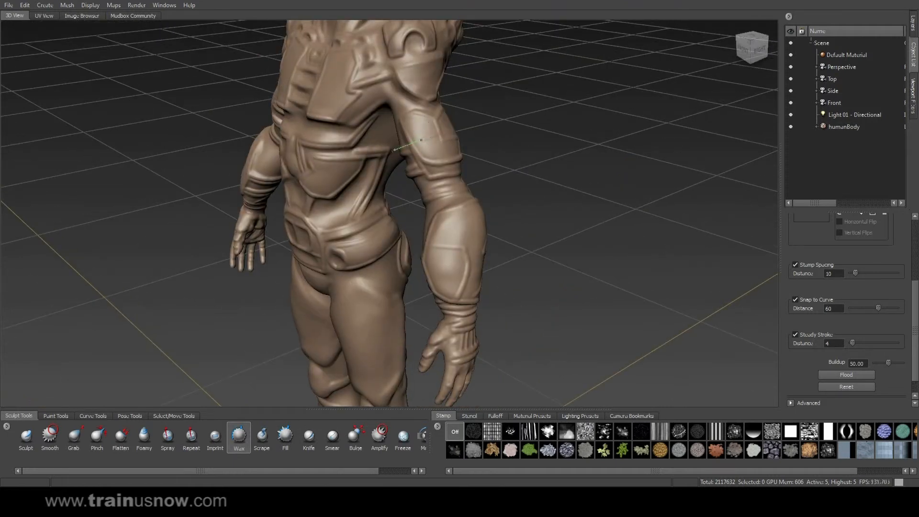
left_click_drag(537, 136, 517, 127, "alt")
right_click_drag(460, 119, 497, 122, "alt")
middle_click_drag(407, 53, 399, 143, "alt")
mouse_move(399, 144)
left_mouse_down("alt")
mouse_move(352, 134)
mouse_move(405, 128)
mouse_move(335, 128)
left_mouse_up("alt")
Step: Raise a plate edge along the brow and carve a groove down the head's side, undoing one stray stroke
middle_click_drag(335, 55, 457, 185, "alt")
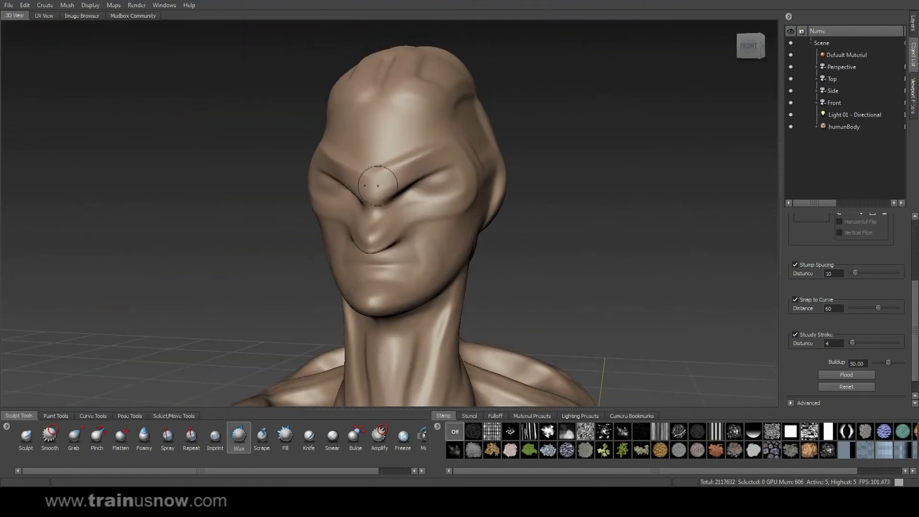
left_click_drag(371, 157, 407, 152)
mouse_move(487, 137)
left_mouse_down("alt")
mouse_move(371, 142)
mouse_move(419, 180)
mouse_move(400, 214)
mouse_move(320, 210)
mouse_move(282, 241)
mouse_move(471, 245)
mouse_move(400, 248)
mouse_move(306, 233)
mouse_move(289, 246)
left_mouse_up("alt")
mouse_move(348, 180)
left_mouse_down()
mouse_move(319, 186)
mouse_move(362, 176)
left_mouse_up()
left_click_drag(424, 163, 427, 163)
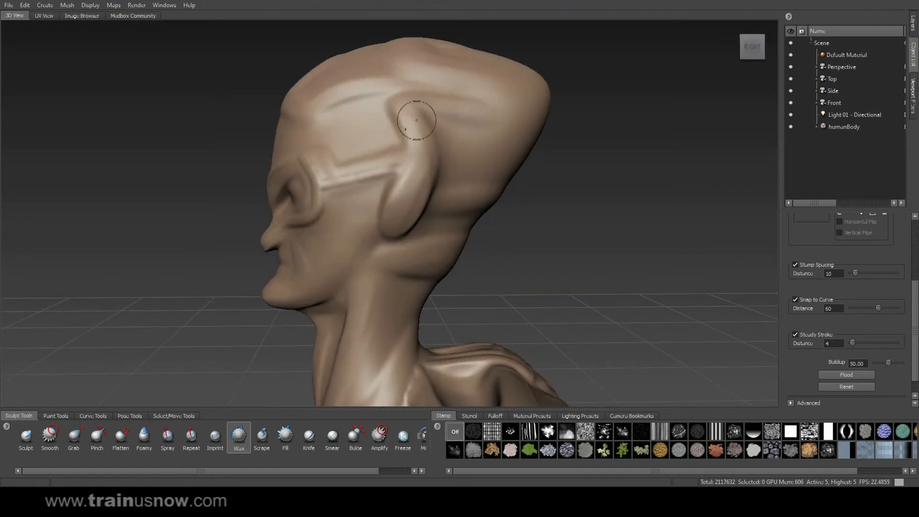
left_click_drag(398, 109, 464, 137, "alt")
left_click_drag(474, 116, 505, 119)
key("ctrl+z")
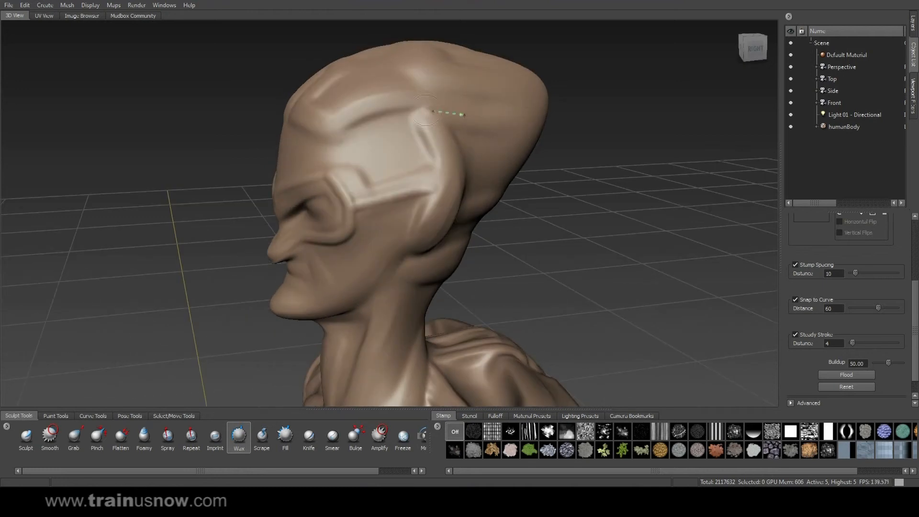
mouse_move(402, 124)
left_mouse_down()
mouse_move(428, 111)
mouse_move(418, 120)
left_mouse_up()
mouse_move(442, 160)
left_mouse_down()
mouse_move(431, 197)
mouse_move(417, 174)
mouse_move(339, 187)
left_mouse_up()
Step: Carve a temple ridge and parallel, mirrored curved grooves across the forehead
left_click_drag(250, 161, 330, 187, "alt")
left_click_drag(441, 191, 421, 167)
mouse_move(347, 137)
left_mouse_down()
mouse_move(416, 158)
mouse_move(339, 144)
mouse_move(445, 115)
mouse_move(544, 130)
left_mouse_up()
left_click_drag(418, 92, 533, 118)
left_click_drag(533, 118, 618, 163, "alt")
left_click_drag(419, 90, 471, 142)
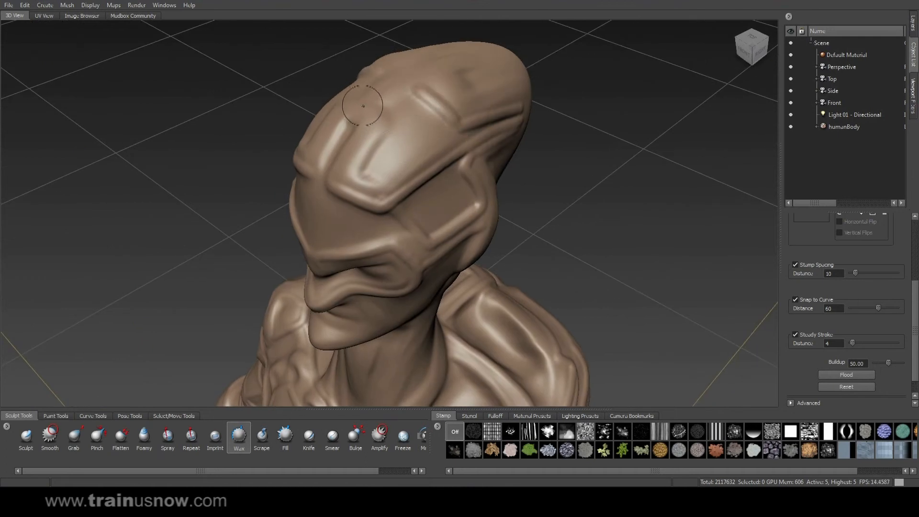
mouse_move(409, 135)
left_mouse_down()
mouse_move(373, 139)
mouse_move(330, 199)
left_mouse_up()
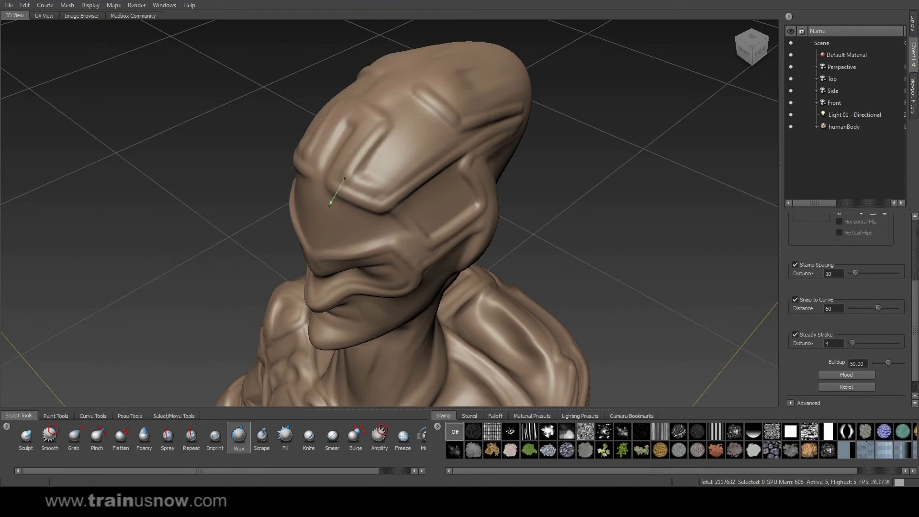
mouse_move(364, 125)
left_mouse_down()
mouse_move(314, 200)
mouse_move(378, 192)
mouse_move(409, 215)
left_mouse_up()
mouse_move(415, 93)
left_mouse_down()
mouse_move(423, 149)
mouse_move(394, 175)
left_mouse_up()
Step: Carve stacked horizontal grooves around the side of the head and along the skull base
mouse_move(451, 116)
left_mouse_down("alt")
mouse_move(405, 127)
mouse_move(521, 144)
left_mouse_up("alt")
left_click_drag(406, 146, 520, 158)
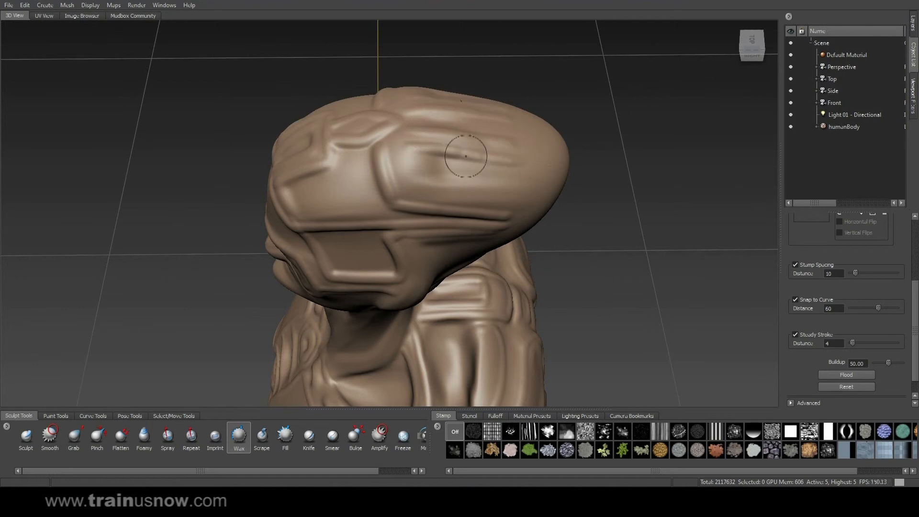
left_click_drag(419, 183, 531, 198)
mouse_move(531, 198)
left_mouse_down("alt")
mouse_move(335, 189)
mouse_move(471, 194)
left_mouse_up("alt")
left_click_drag(326, 215, 436, 219)
left_click_drag(310, 241, 445, 239)
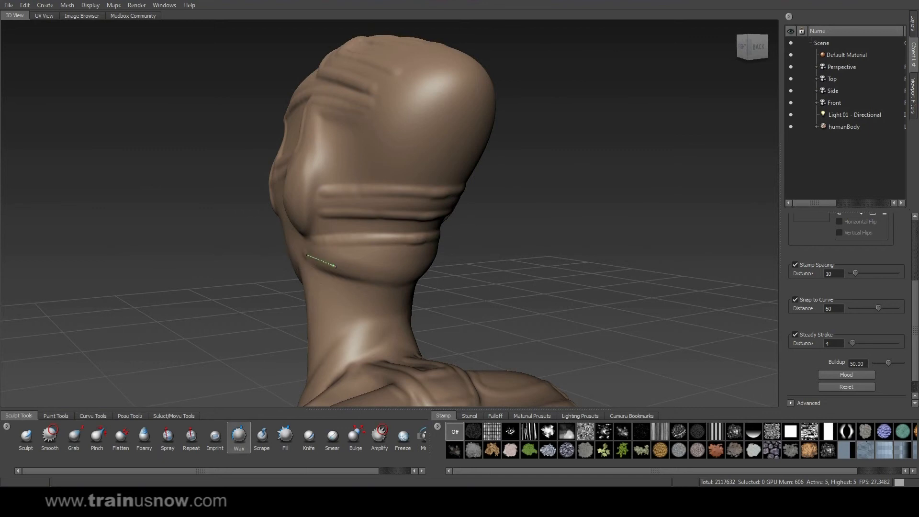
left_click_drag(378, 280, 438, 280)
mouse_move(521, 268)
left_mouse_down("alt")
mouse_move(457, 268)
mouse_move(592, 250)
mouse_move(483, 248)
left_mouse_up("alt")
middle_click_drag(483, 248, 612, 91, "alt")
mouse_move(613, 91)
left_mouse_down("alt")
mouse_move(549, 222)
mouse_move(618, 211)
left_mouse_up("alt")
Step: Raise ridges across the neck base and down along the shoulder
mouse_move(665, 191)
left_mouse_down("alt")
mouse_move(674, 184)
mouse_move(514, 181)
left_mouse_up("alt")
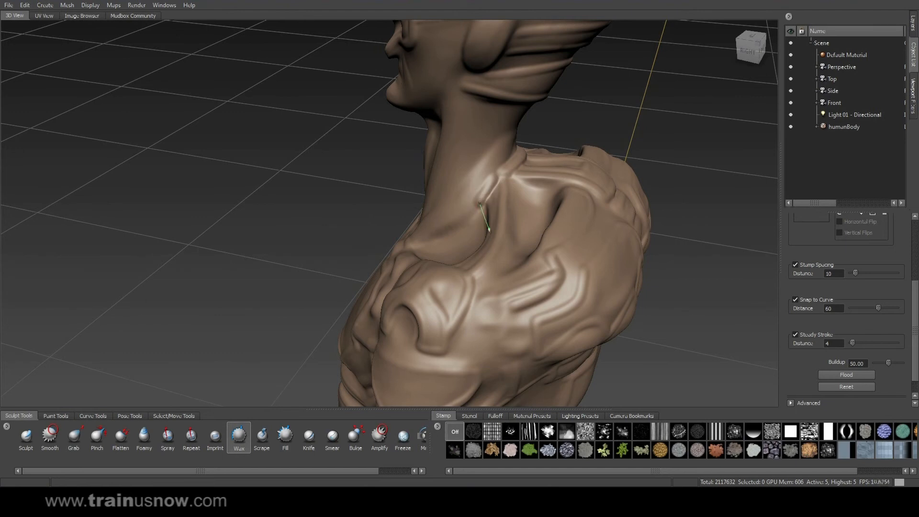
mouse_move(498, 177)
left_mouse_down()
mouse_move(542, 194)
mouse_move(567, 230)
mouse_move(652, 191)
left_mouse_up()
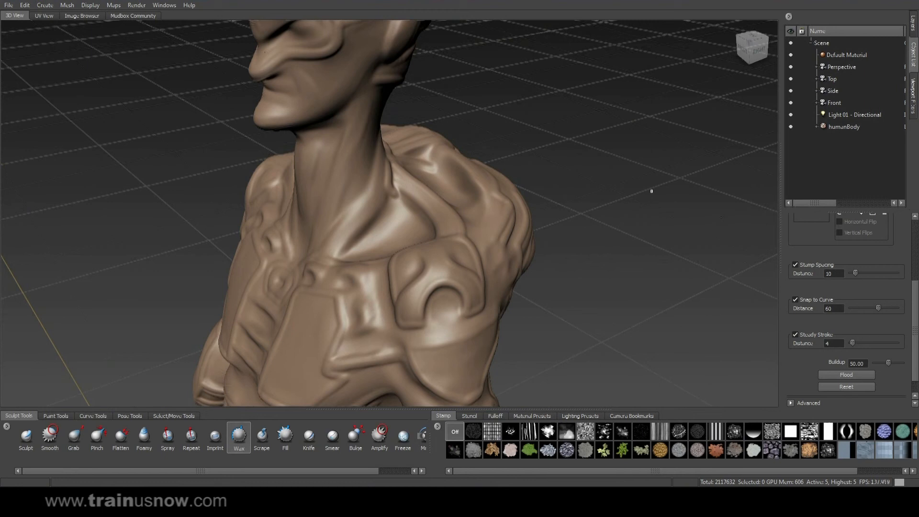
left_click_drag(435, 166, 445, 121)
left_click_drag(445, 126, 510, 128, "alt")
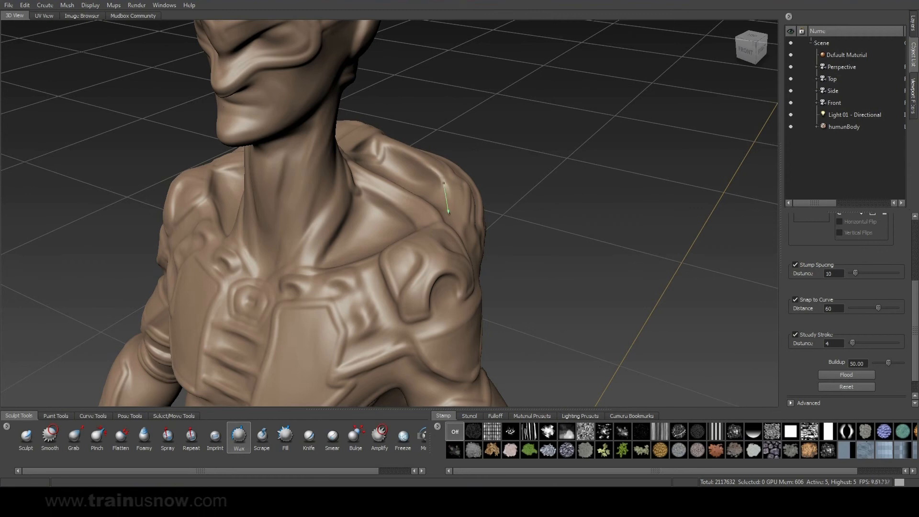
left_click_drag(441, 196, 435, 206)
Step: Add a cord-like ridge running down the side of the neck
left_click_drag(244, 336, 411, 149, "alt")
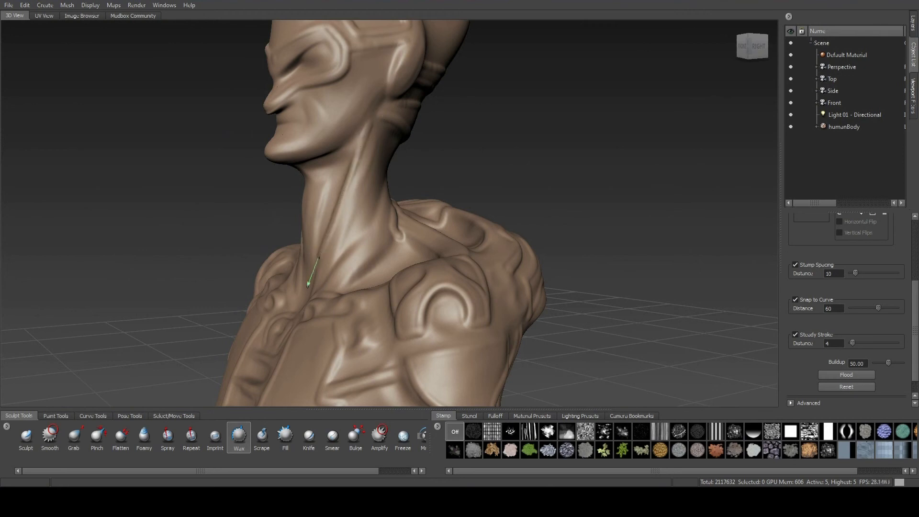
left_click_drag(487, 160, 331, 152, "alt")
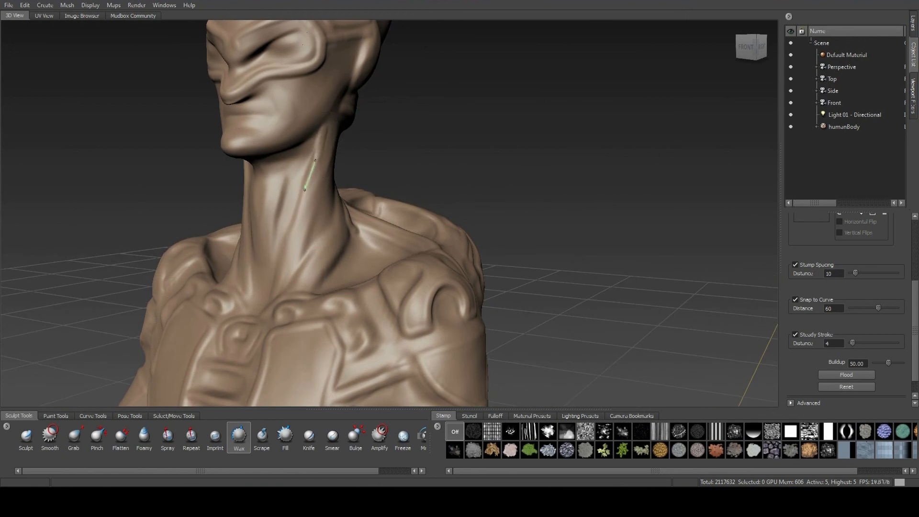
left_click_drag(272, 278, 262, 302)
left_click_drag(325, 154, 391, 154, "alt")
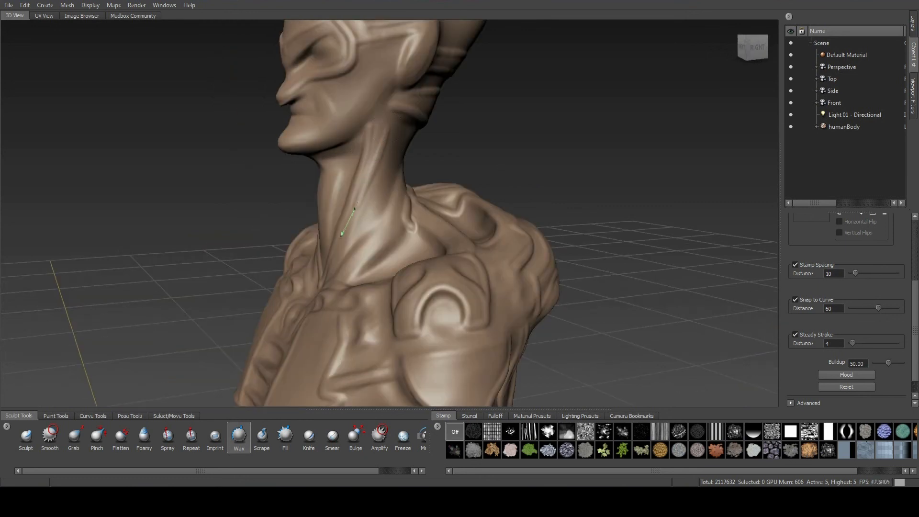
left_click_drag(209, 218, 268, 221, "alt")
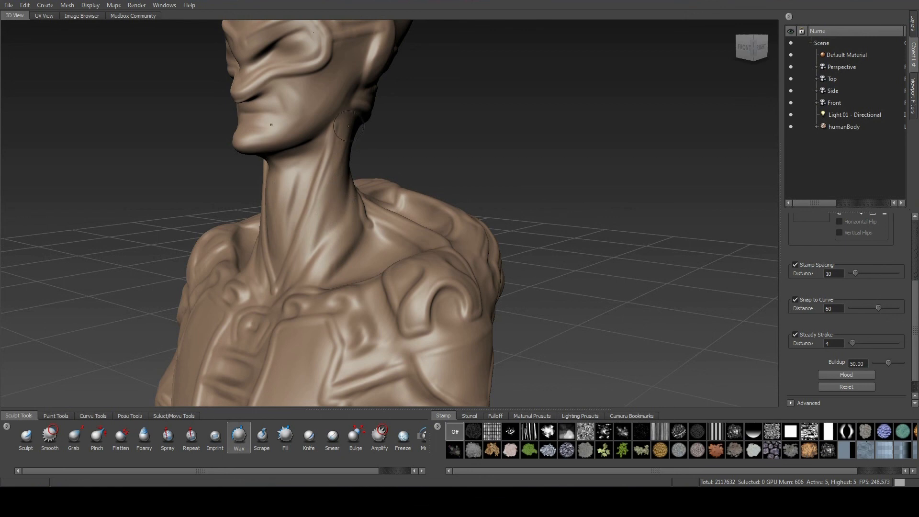